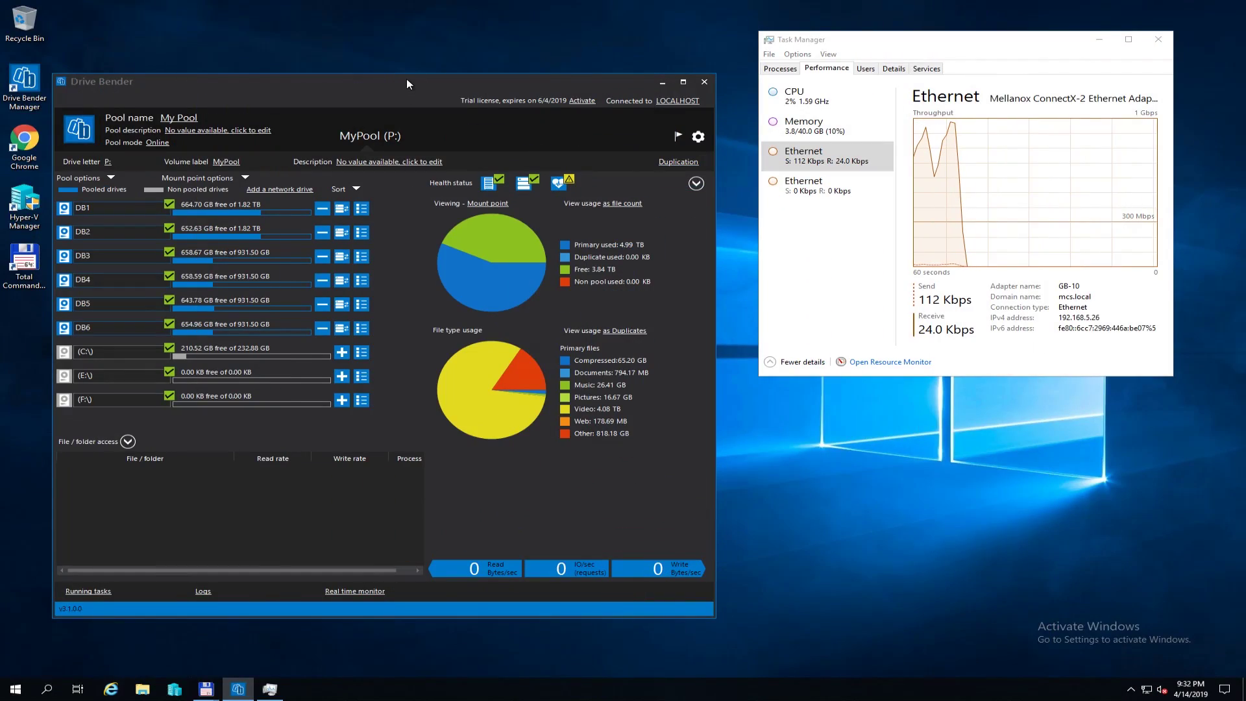
- Move the Drive Bender window and open the detail panel for drive DB4
drag(406, 79, 433, 42)
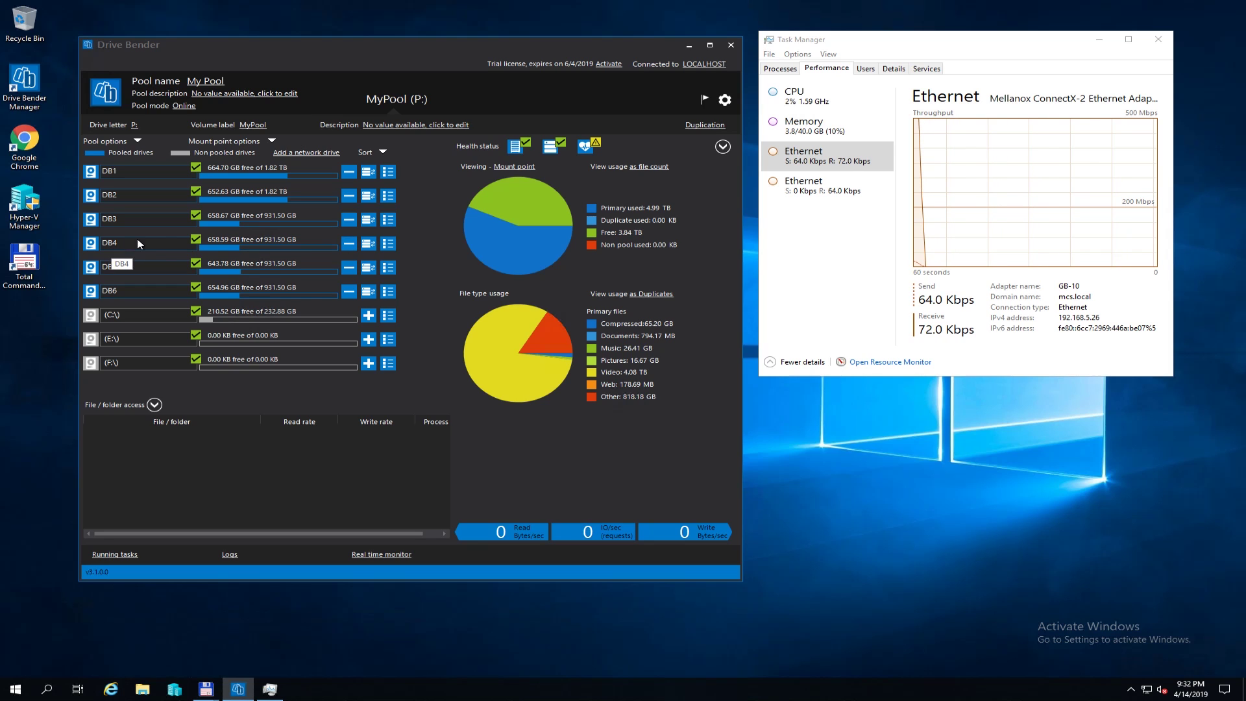
click(388, 244)
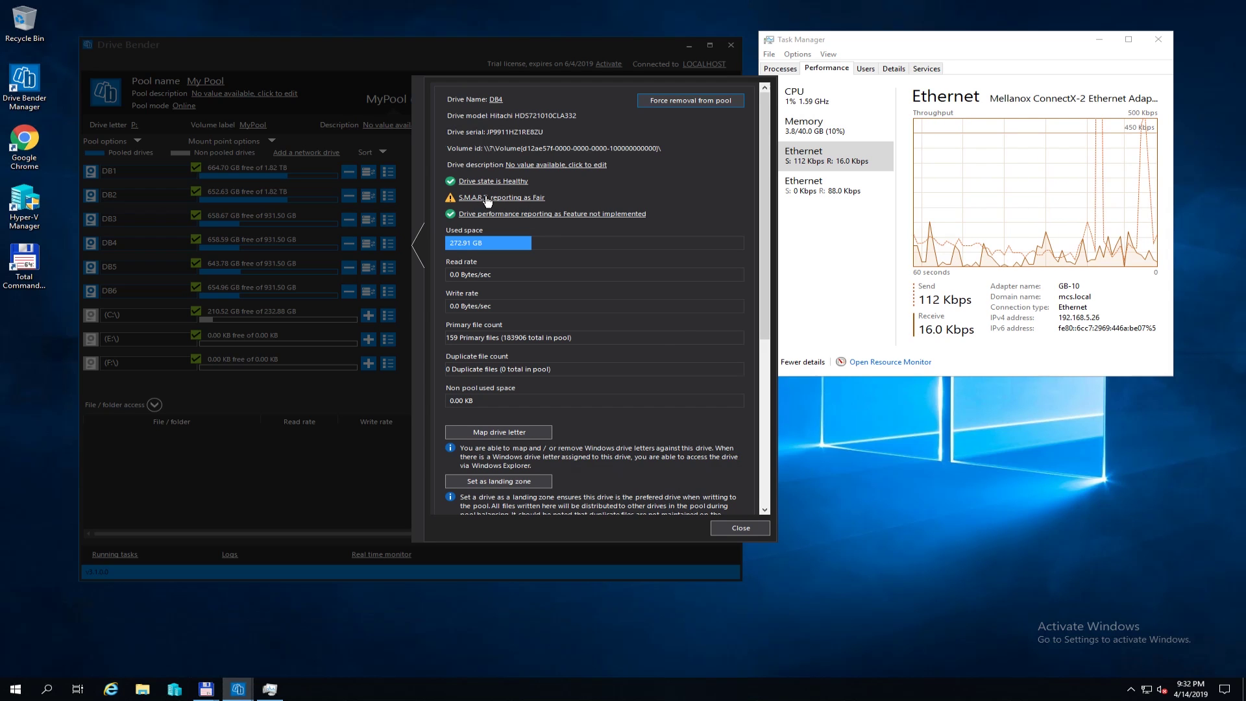
- Review DB4's healthy state and Fair S.M.A.R.T. status, then close its details
scroll(659, 335, down, 4)
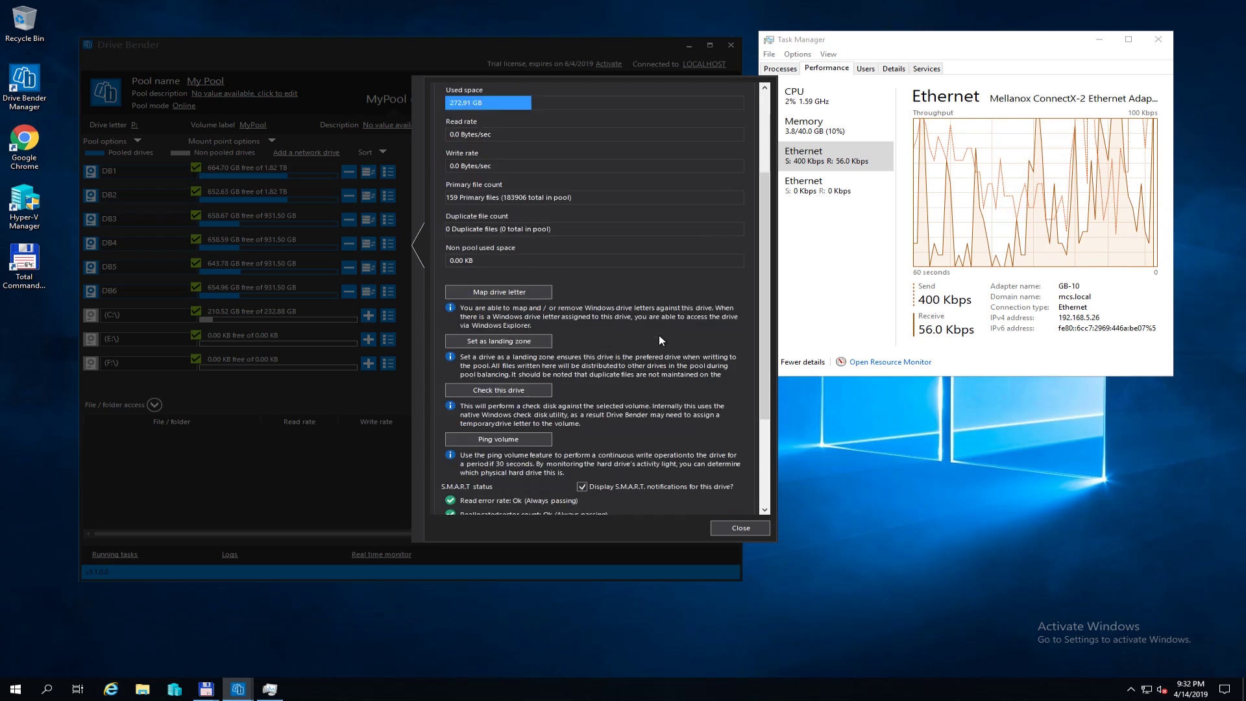
scroll(659, 335, down, 1)
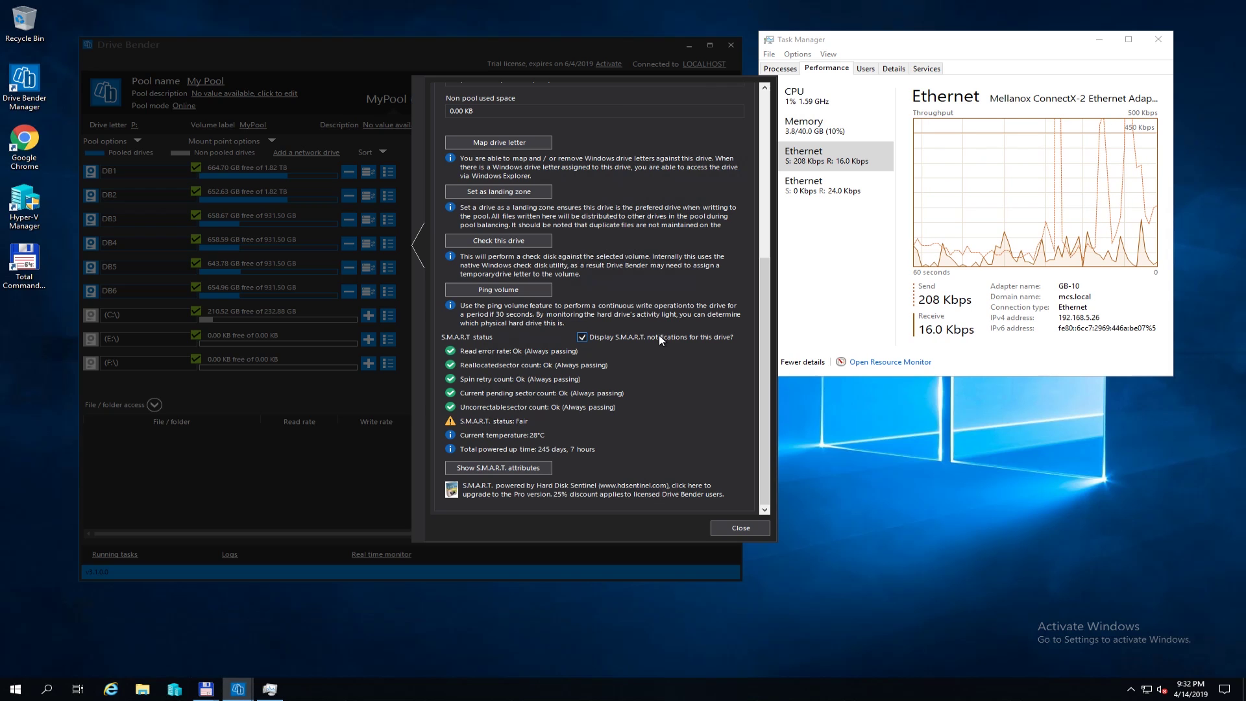
scroll(644, 414, up, 5)
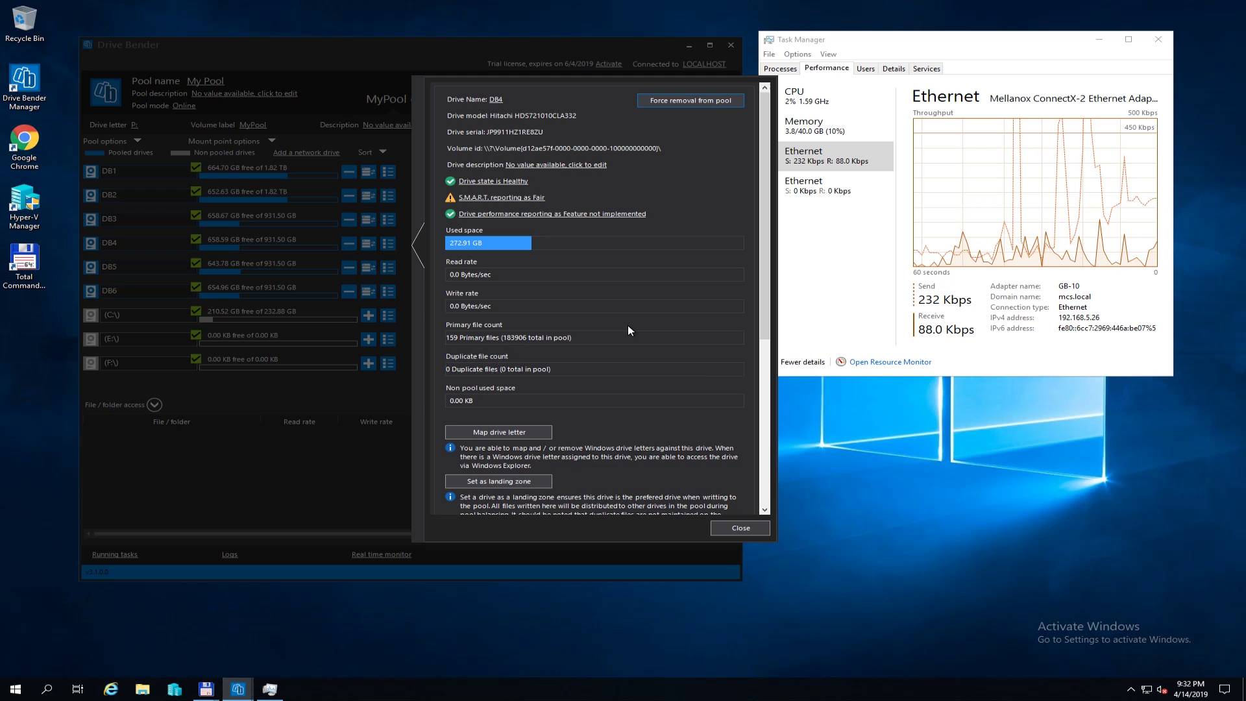
scroll(628, 326, down, 3)
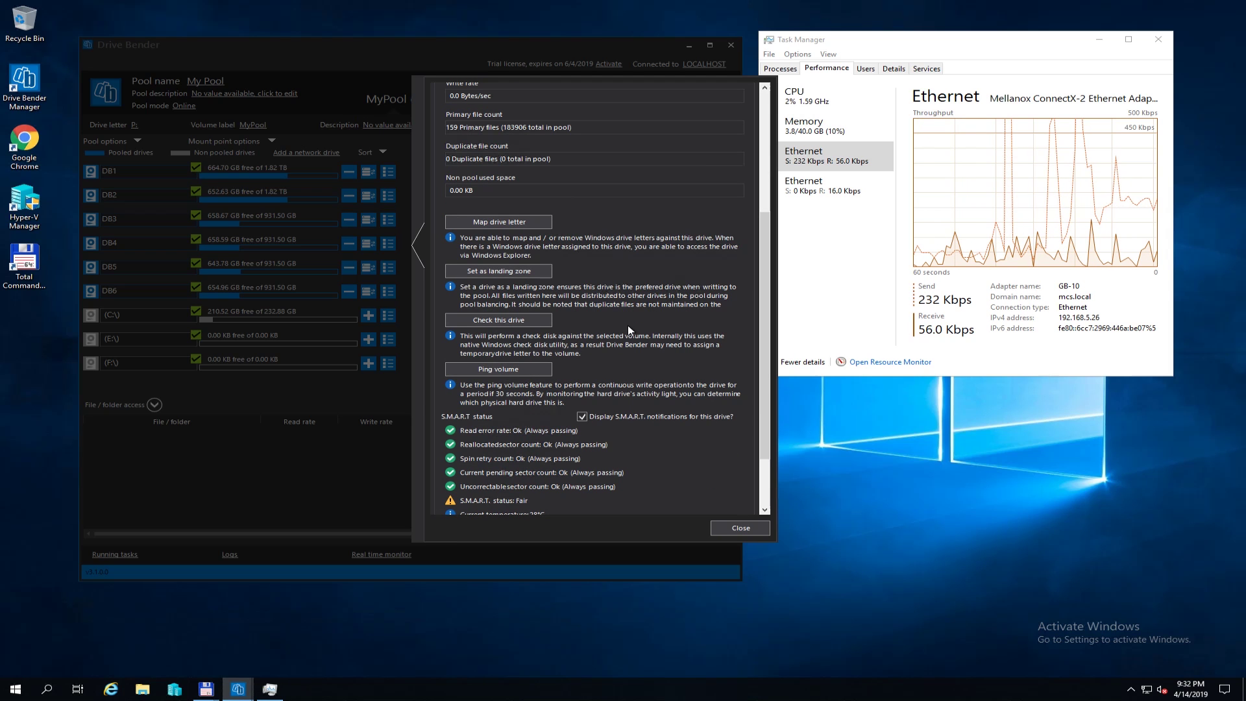
scroll(628, 330, down, 1)
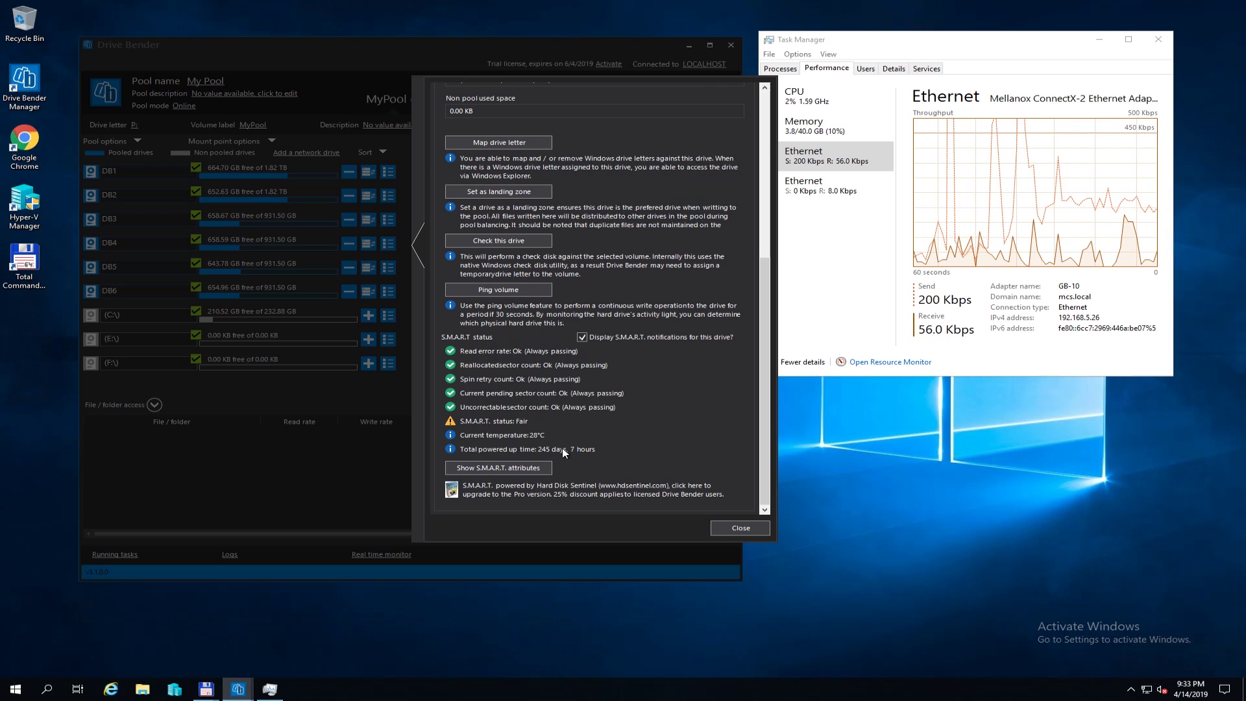
scroll(562, 443, up, 5)
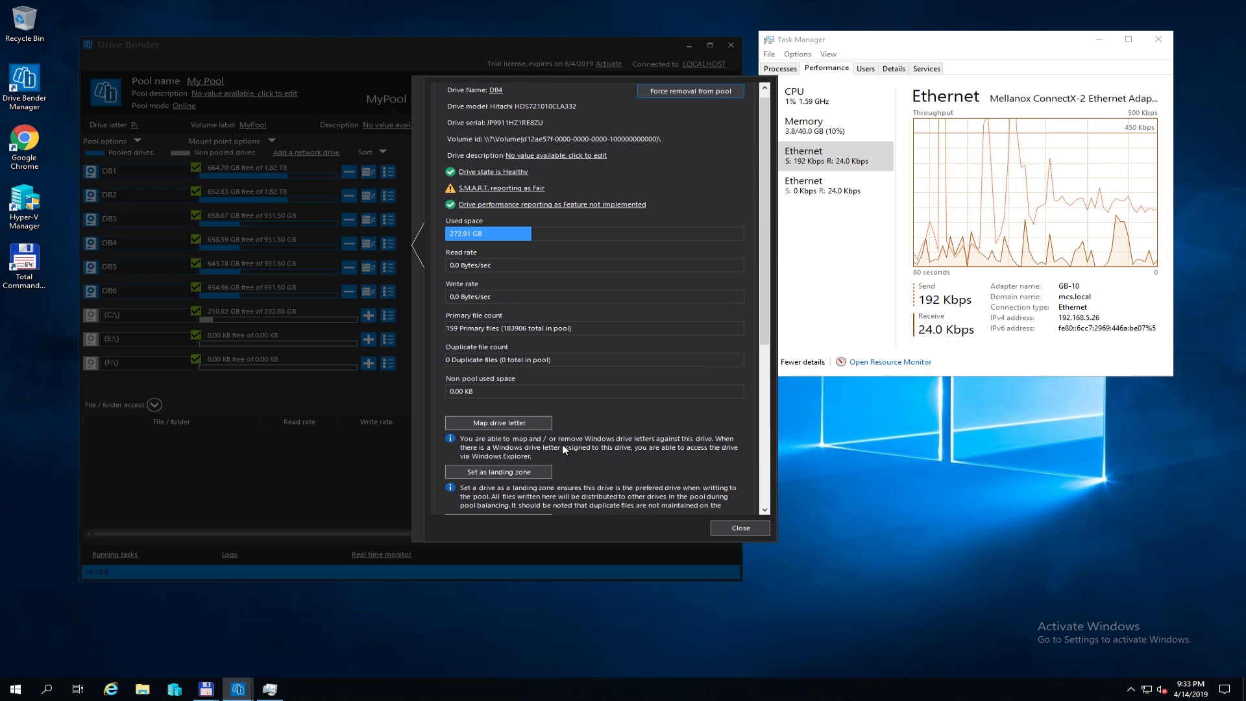
scroll(562, 443, down, 5)
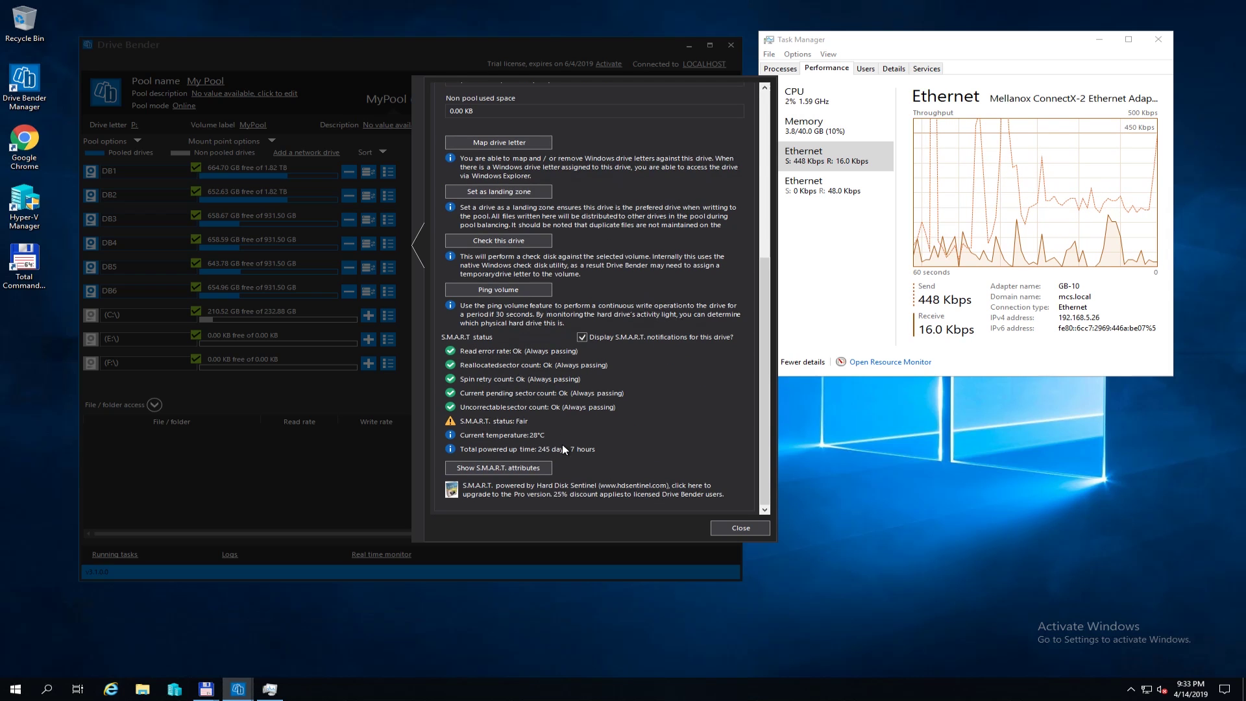
scroll(562, 444, up, 5)
scroll(562, 443, down, 5)
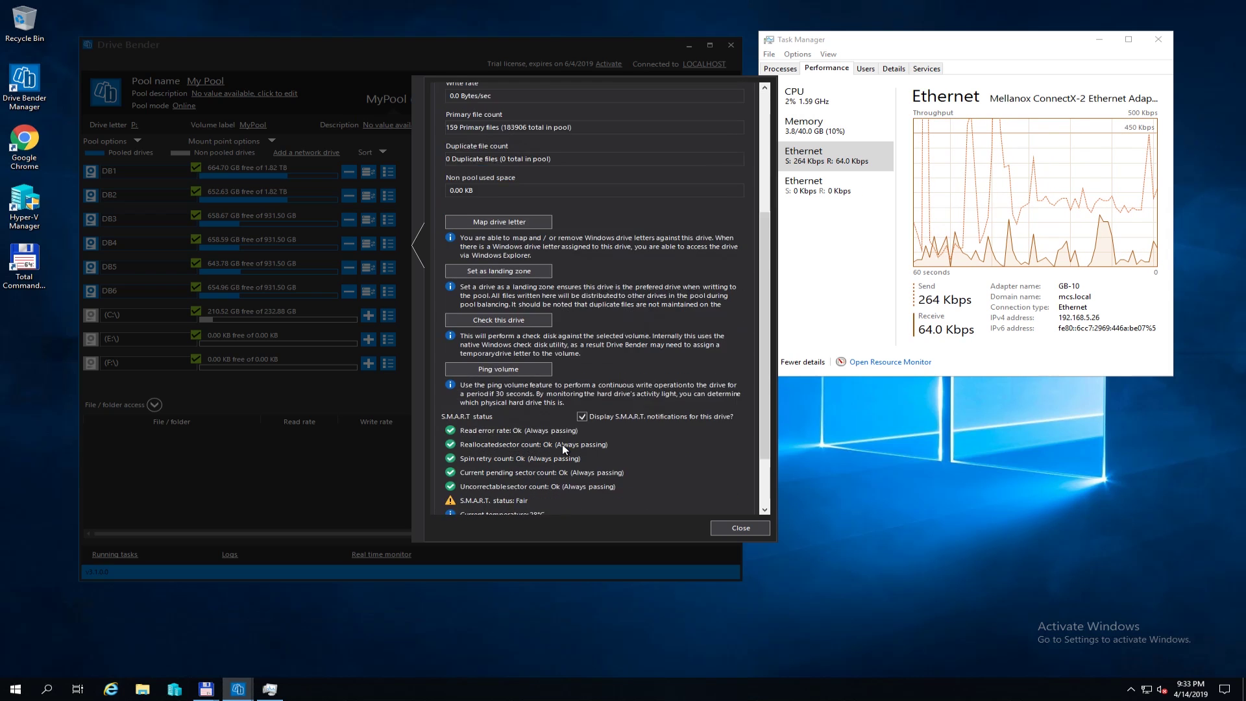
click(725, 524)
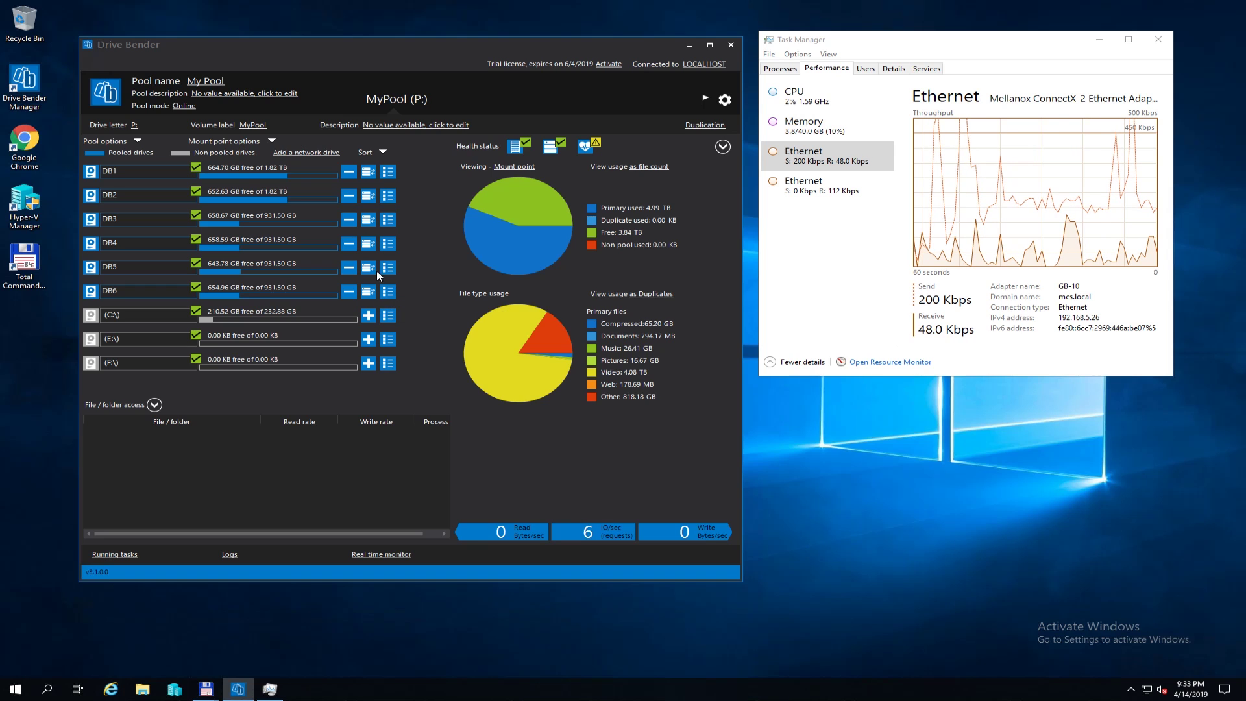
- Remove DB4 from the pool, viewing the removal details before confirming with Yes
click(350, 245)
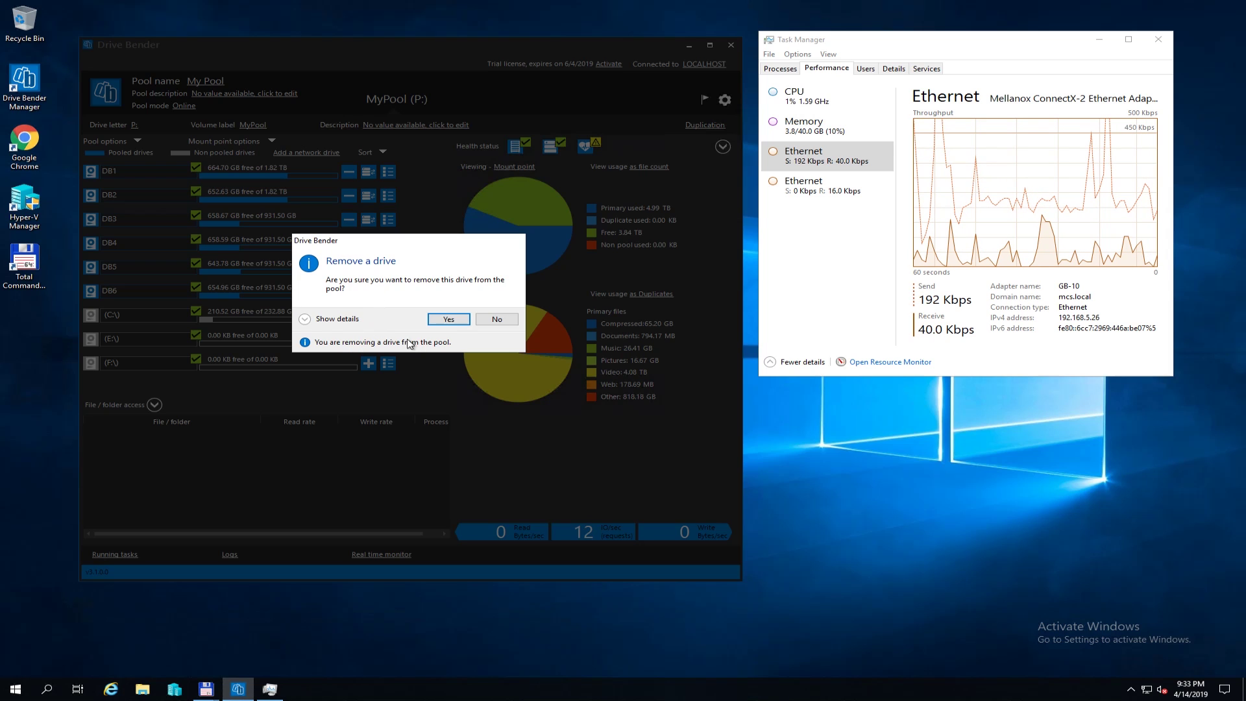
click(305, 319)
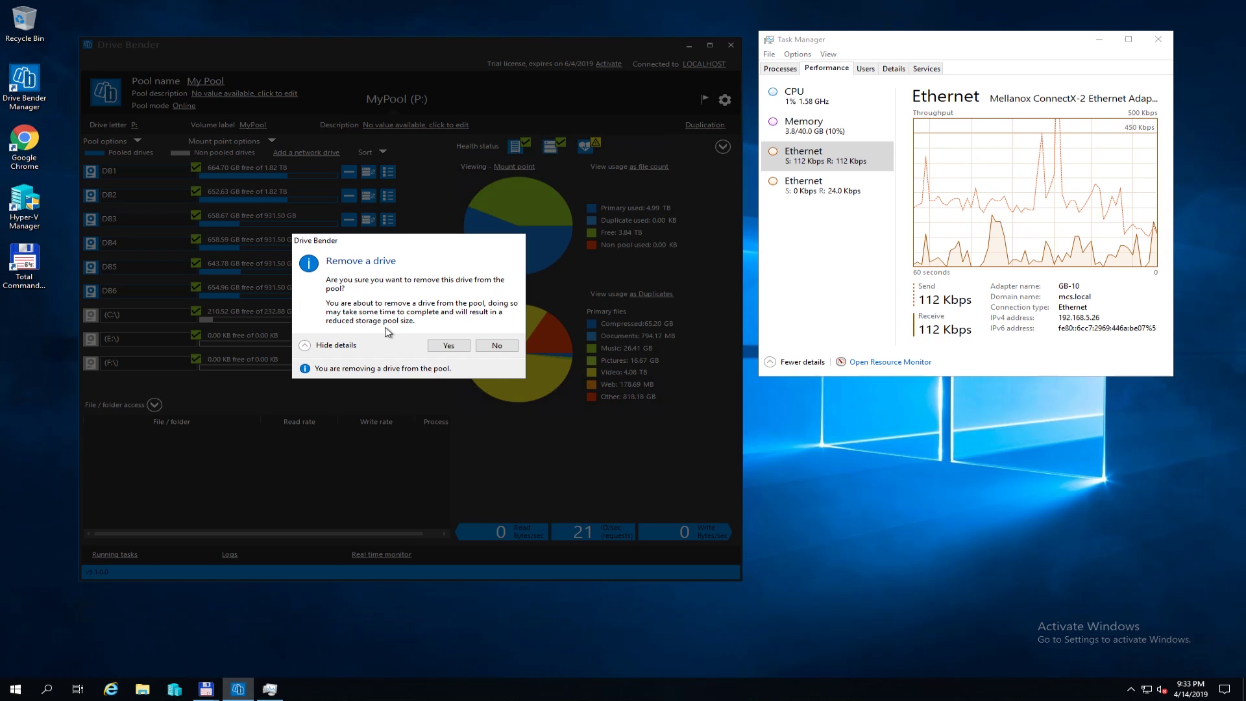
click(450, 346)
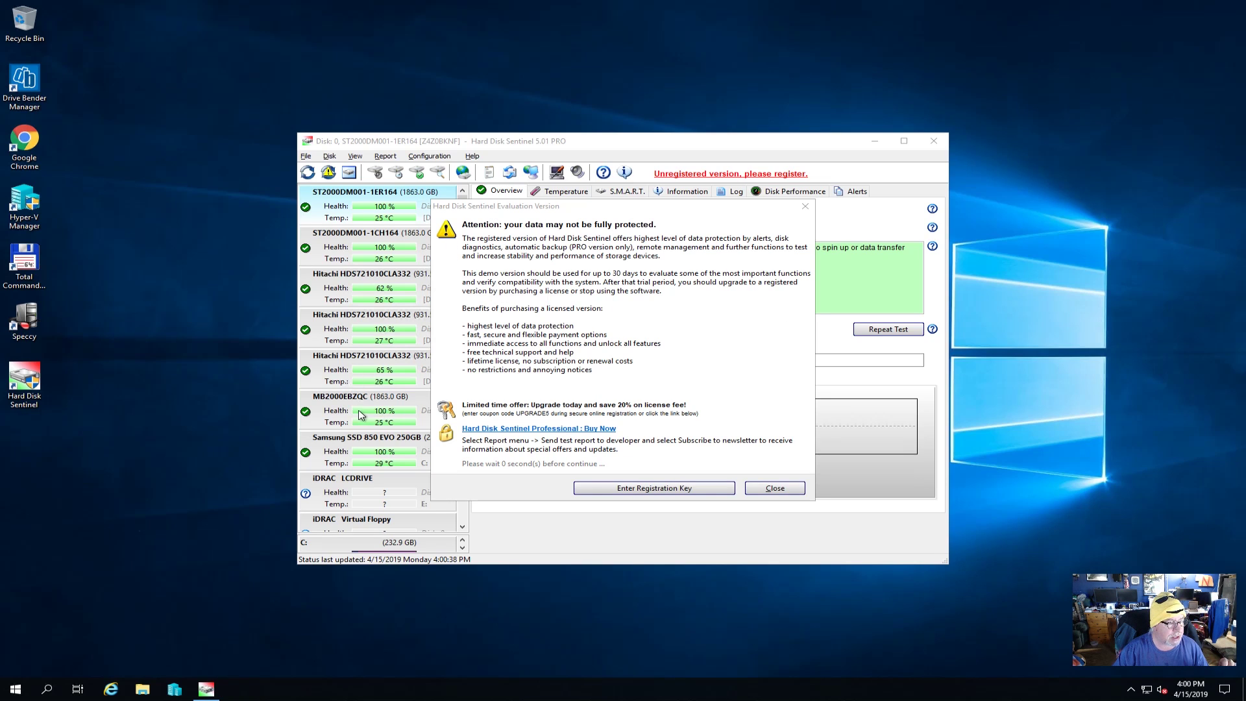
- Select disk 5 (MB2000EBZQC) and review its temperature readings and all-OK S.M.A.R.T. attributes
click(776, 488)
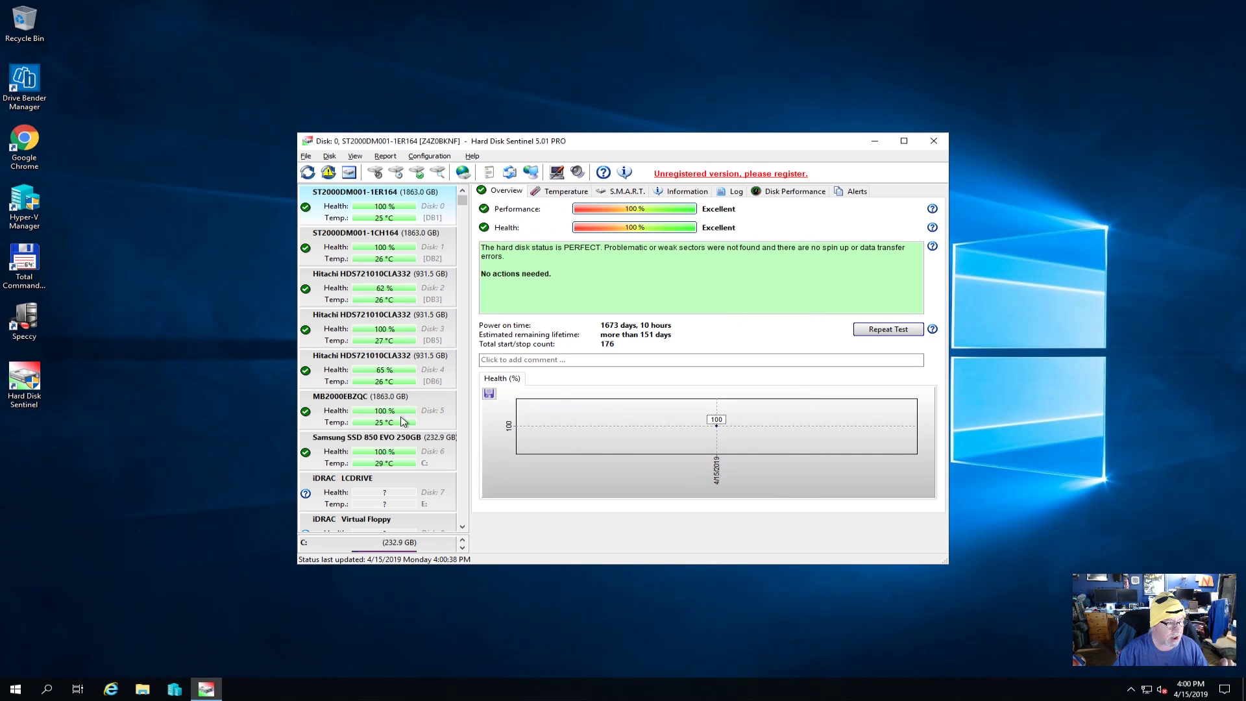
click(330, 400)
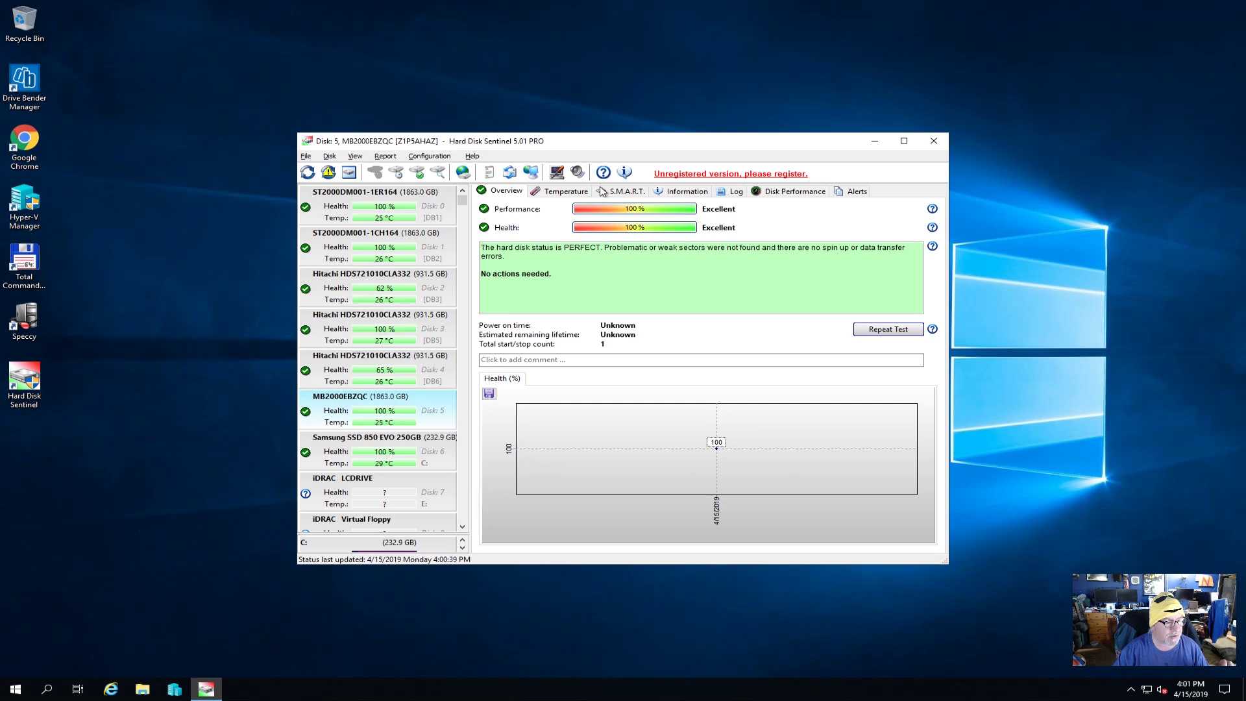
click(564, 198)
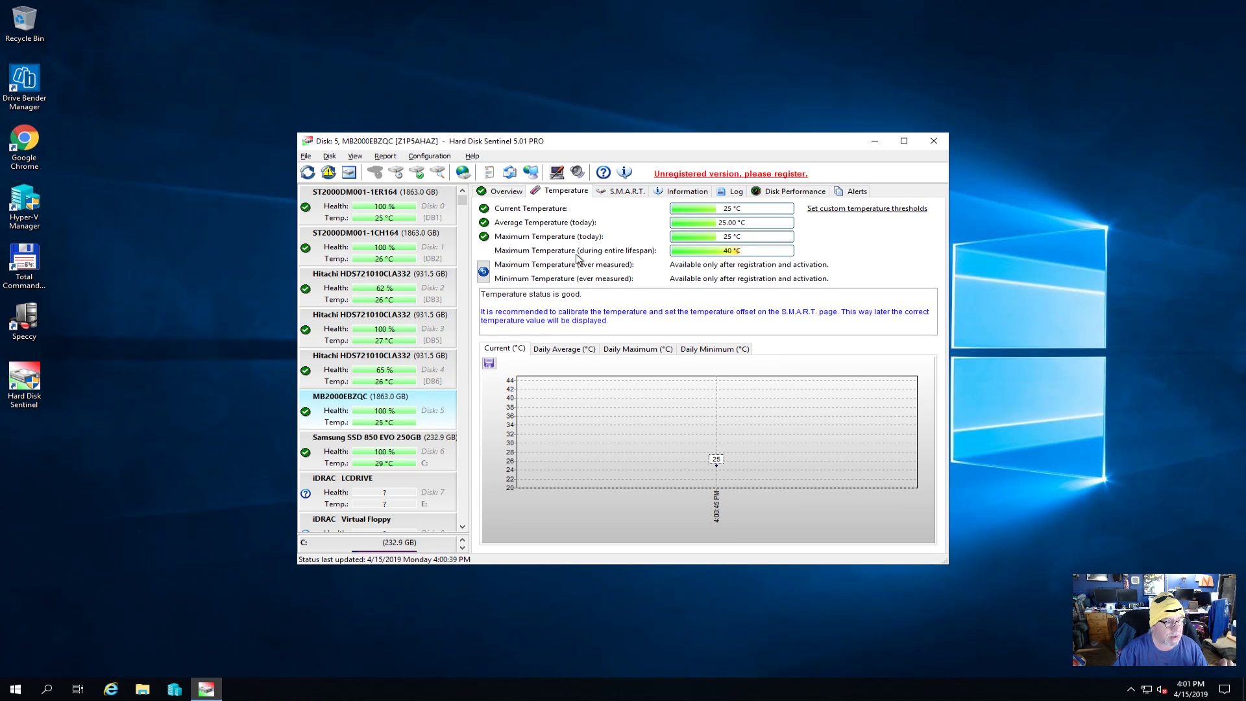
click(635, 197)
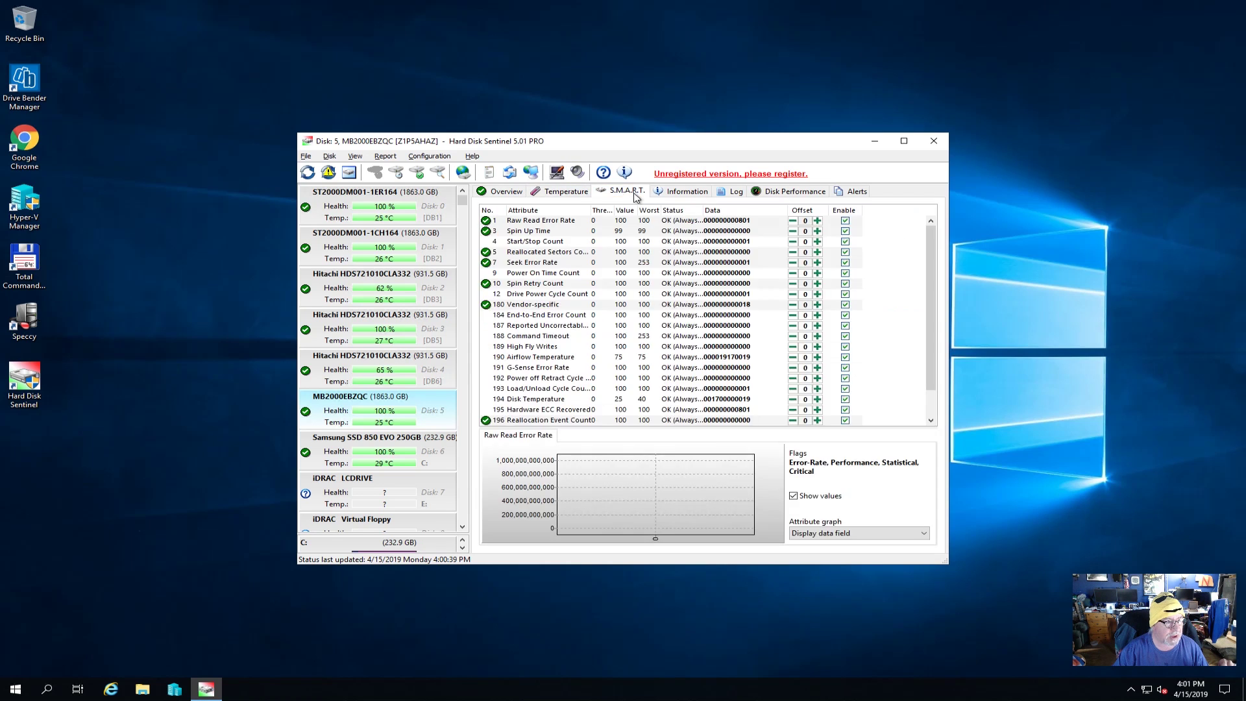
- View disk 5's hardware summary and ATA information, then select the Hitachi disk 4
click(697, 196)
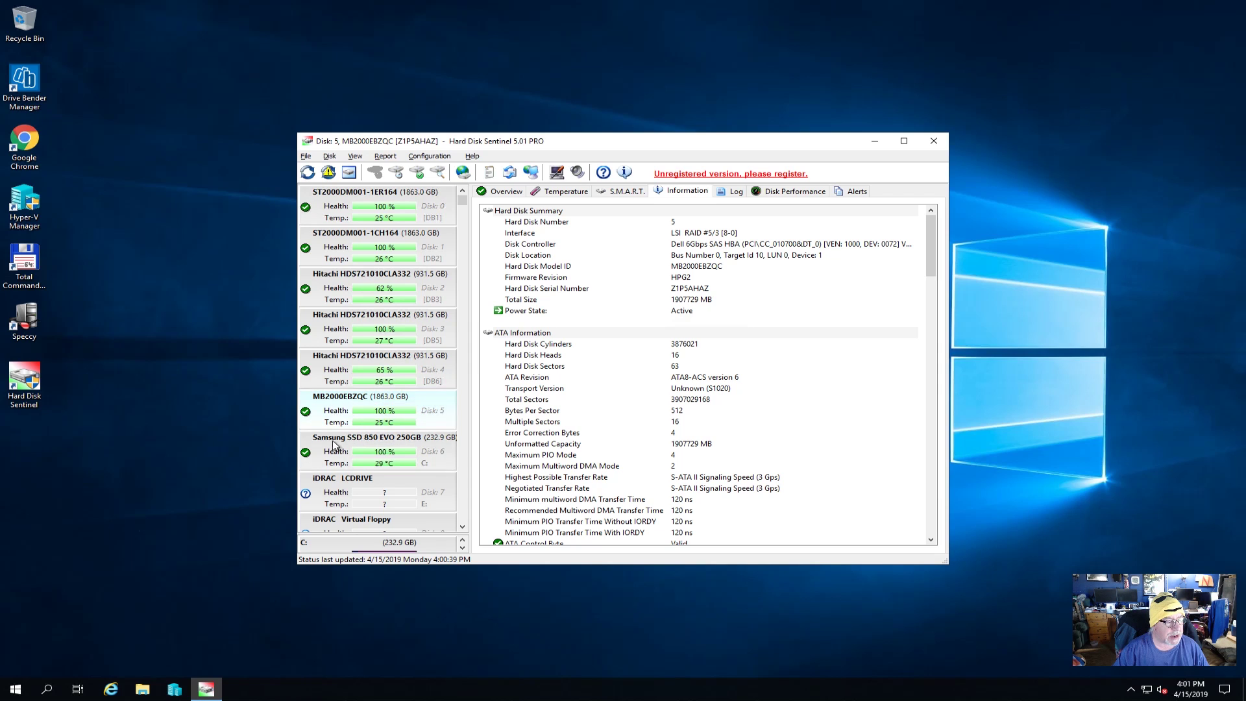
mouse_move(334, 453)
click(373, 364)
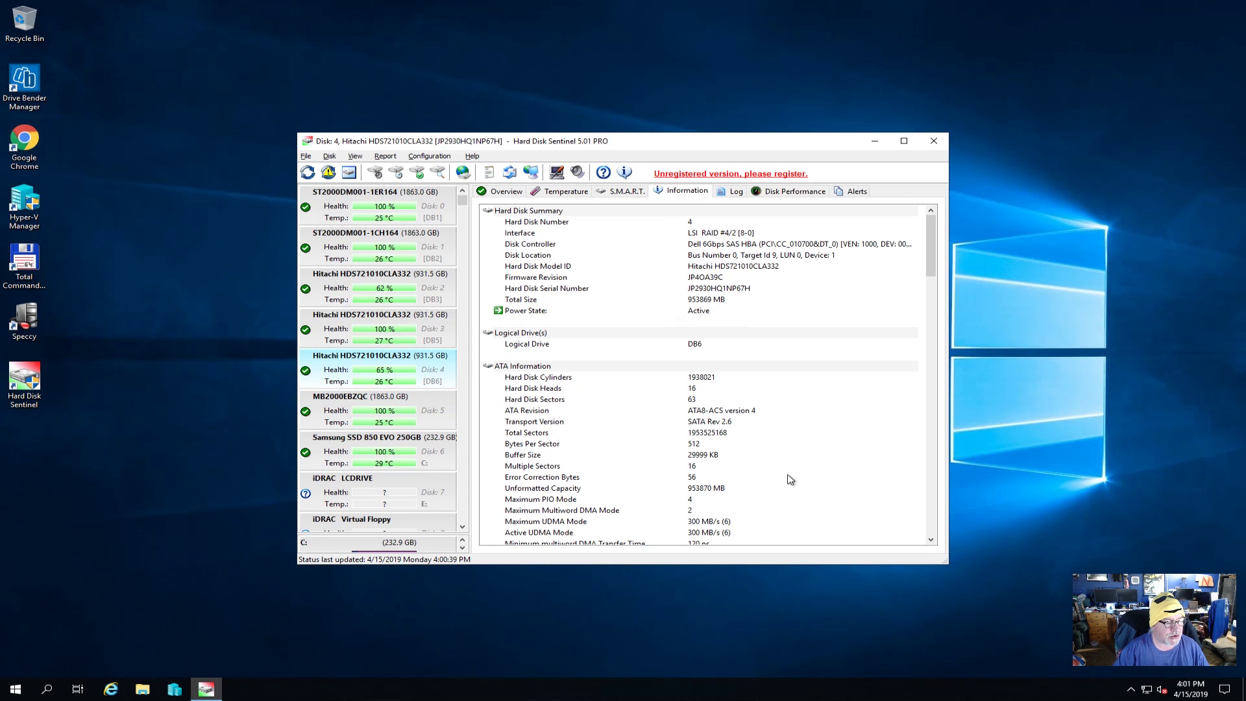
- Browse other disks (Samsung SSD, Disk 0/DB1), then return to MB2000EBZQC disk 5's information
key(Down)
key(Down)
key(Down)
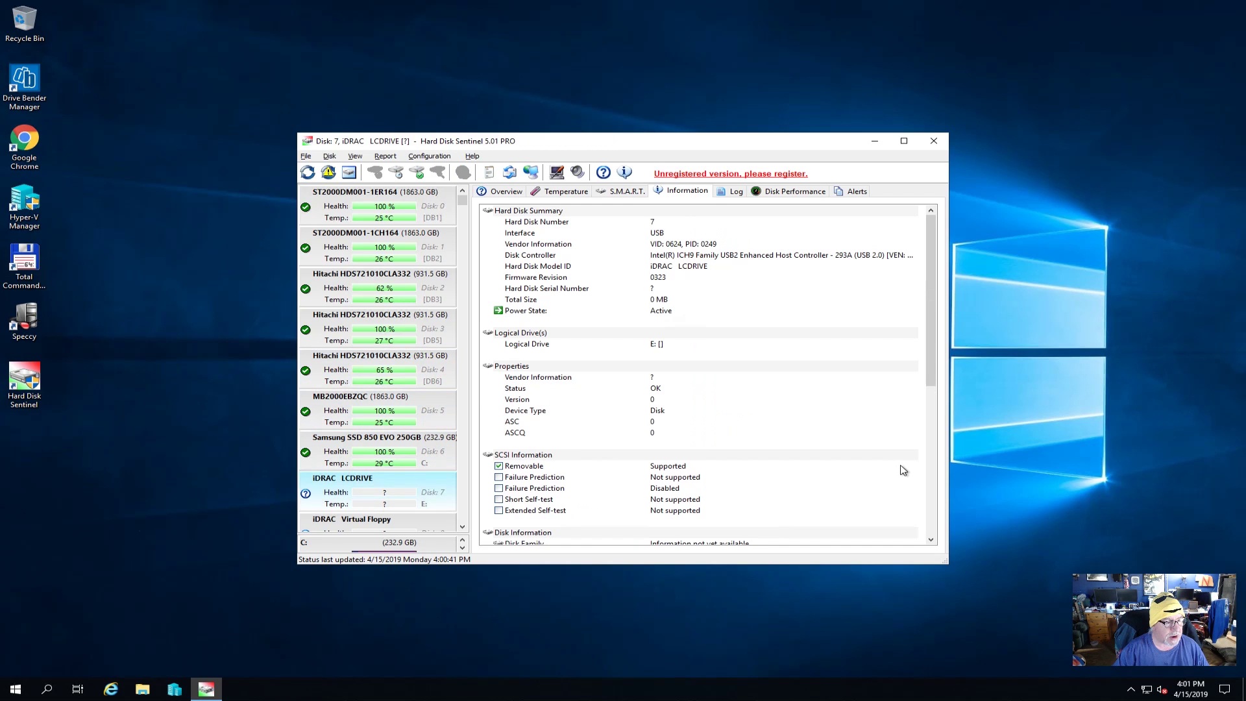
key(Up)
key(Up)
key(Up)
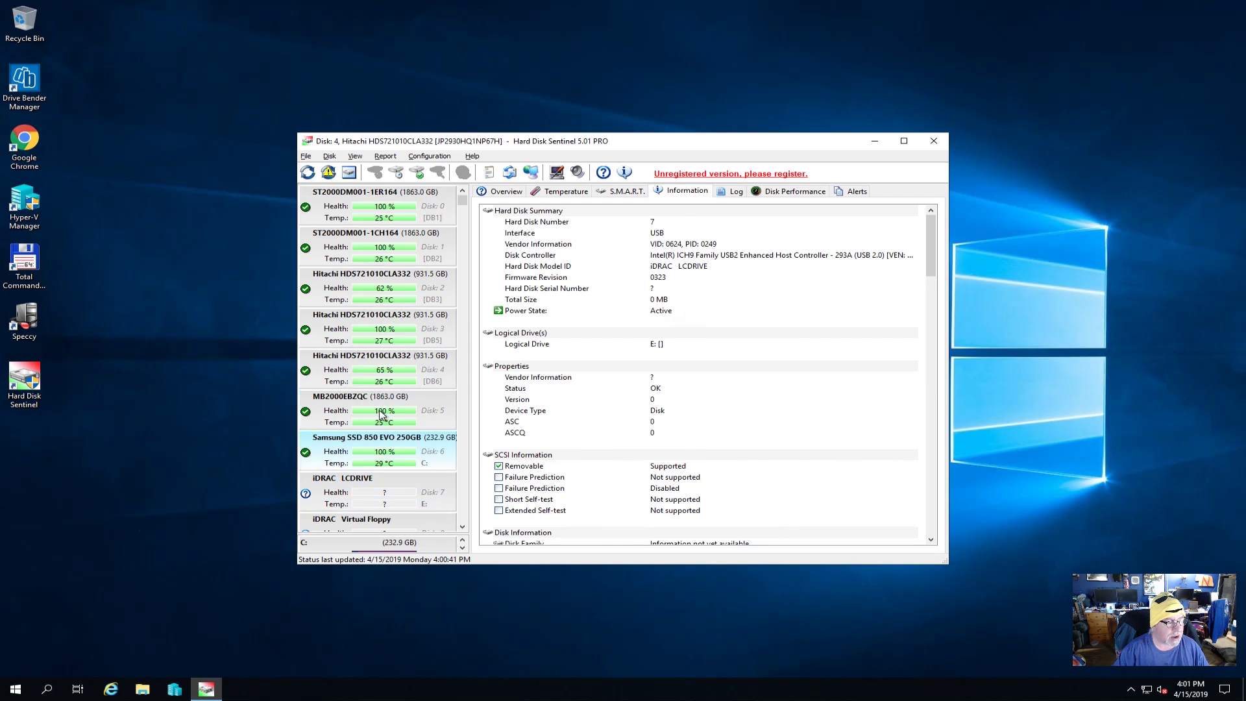
click(373, 441)
click(360, 365)
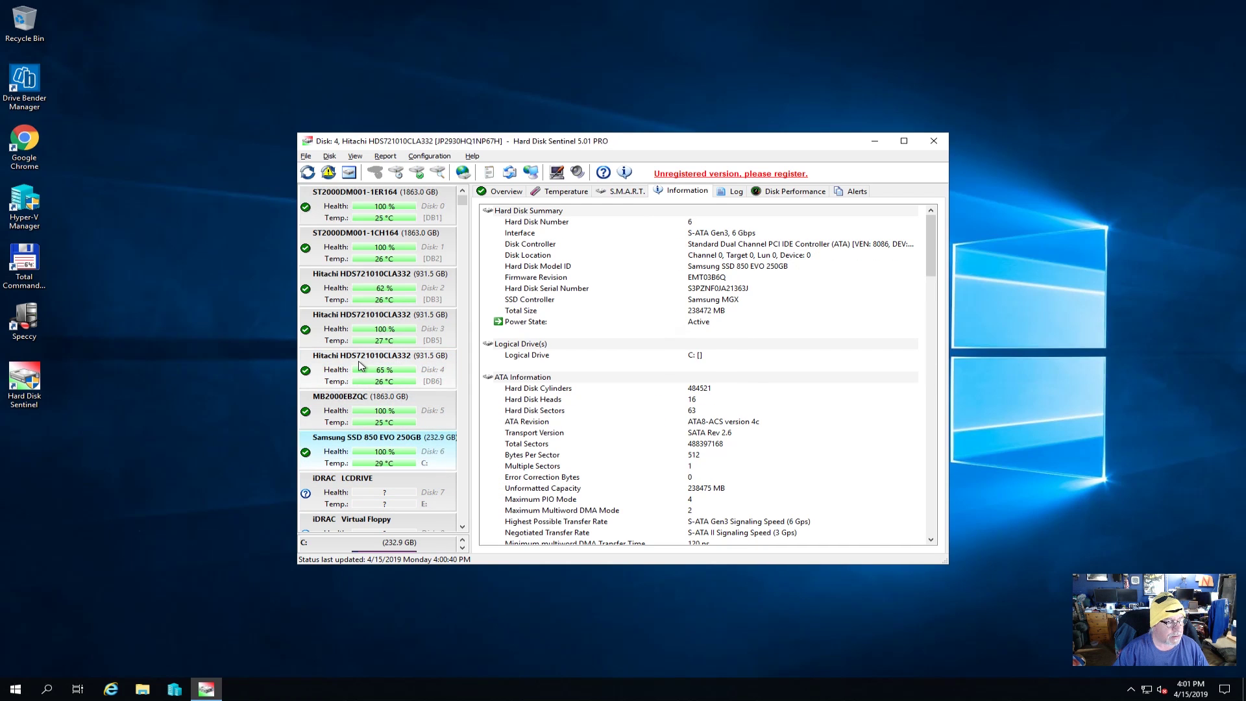
click(931, 495)
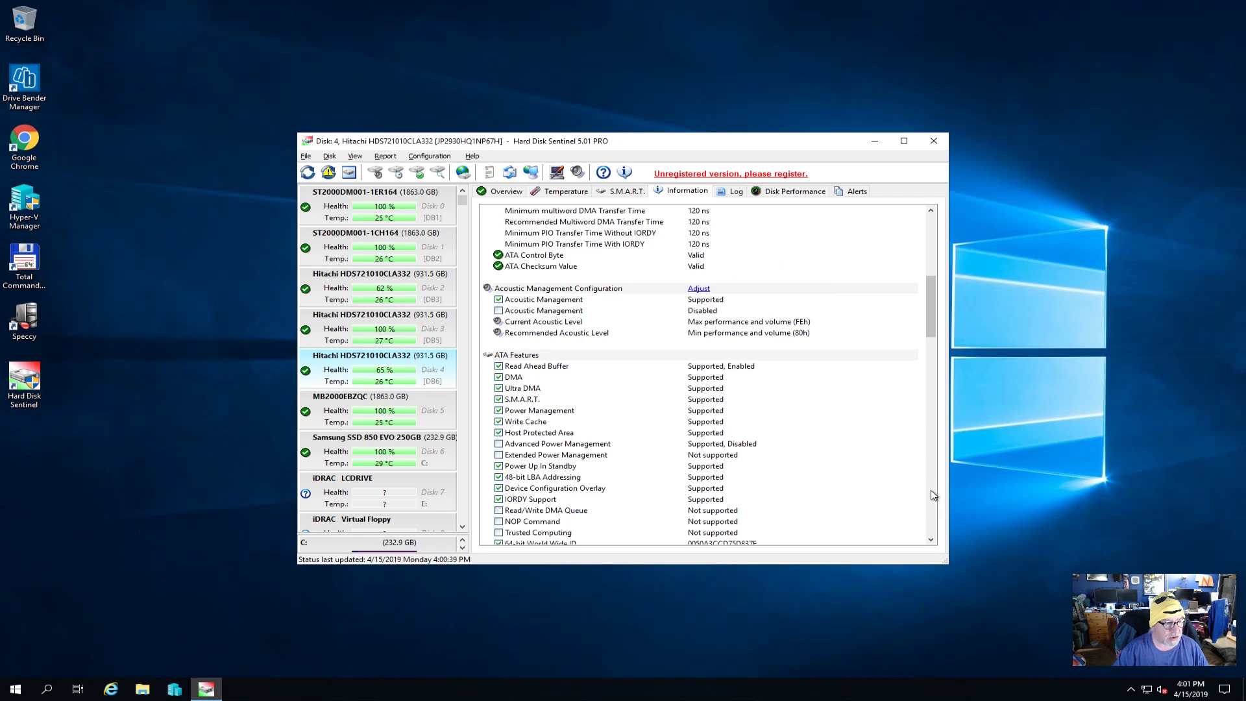
click(932, 236)
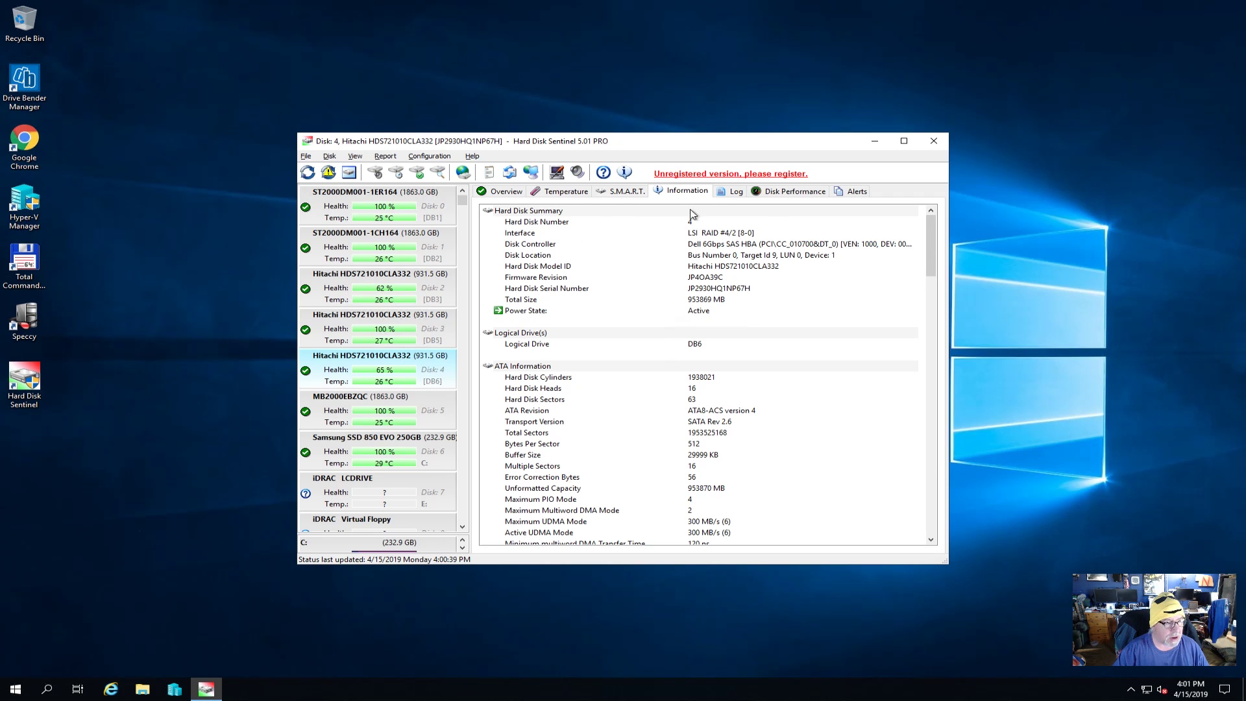
click(373, 211)
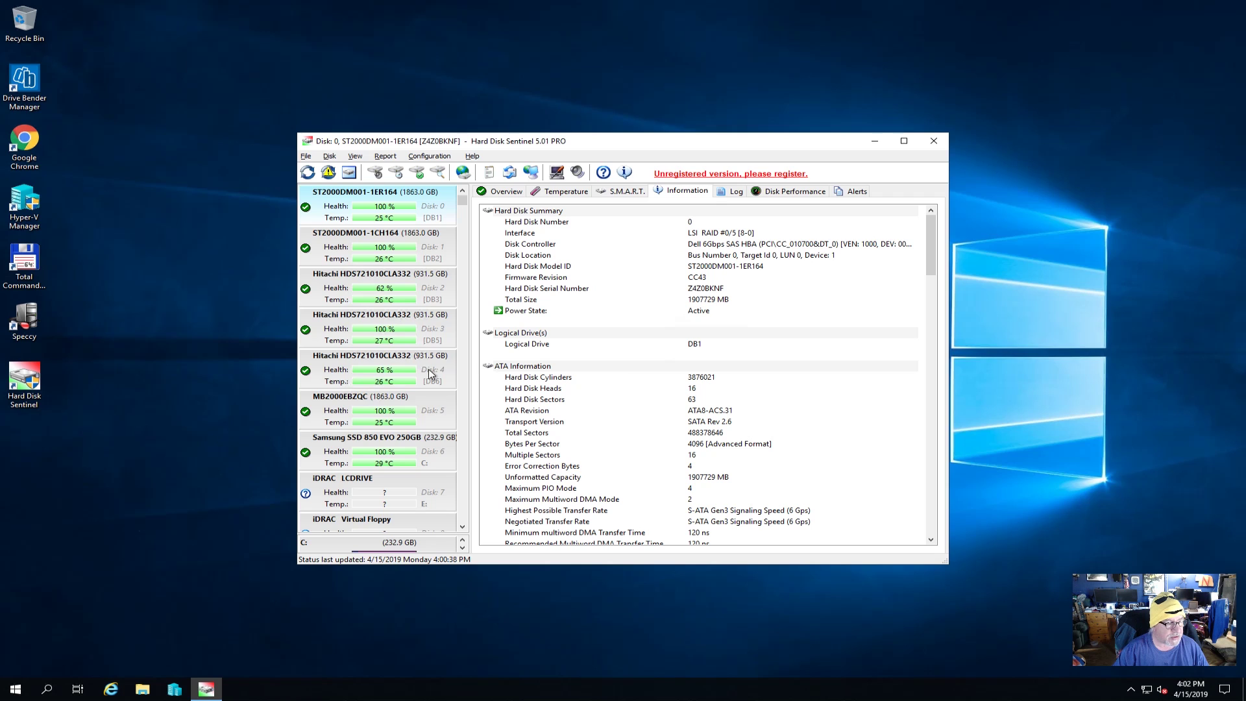
click(419, 405)
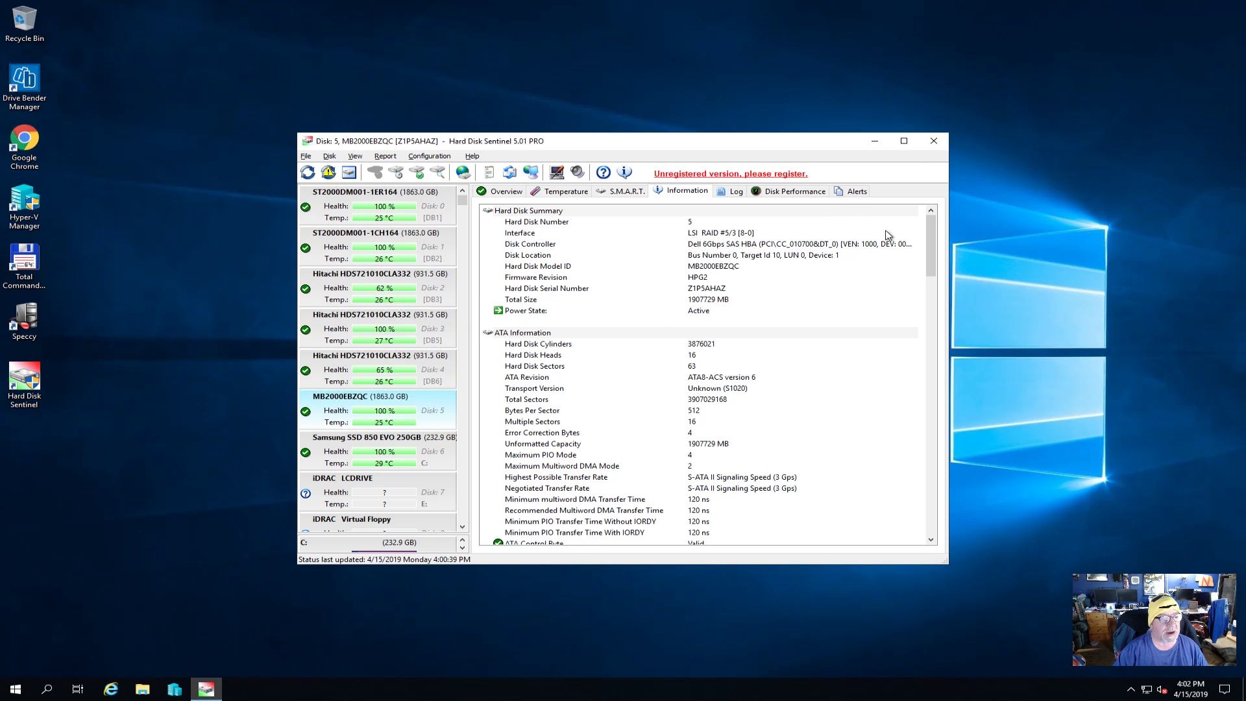
- Close Hard Disk Sentinel and open Disk Management maximized, listing disks 0–7
click(933, 141)
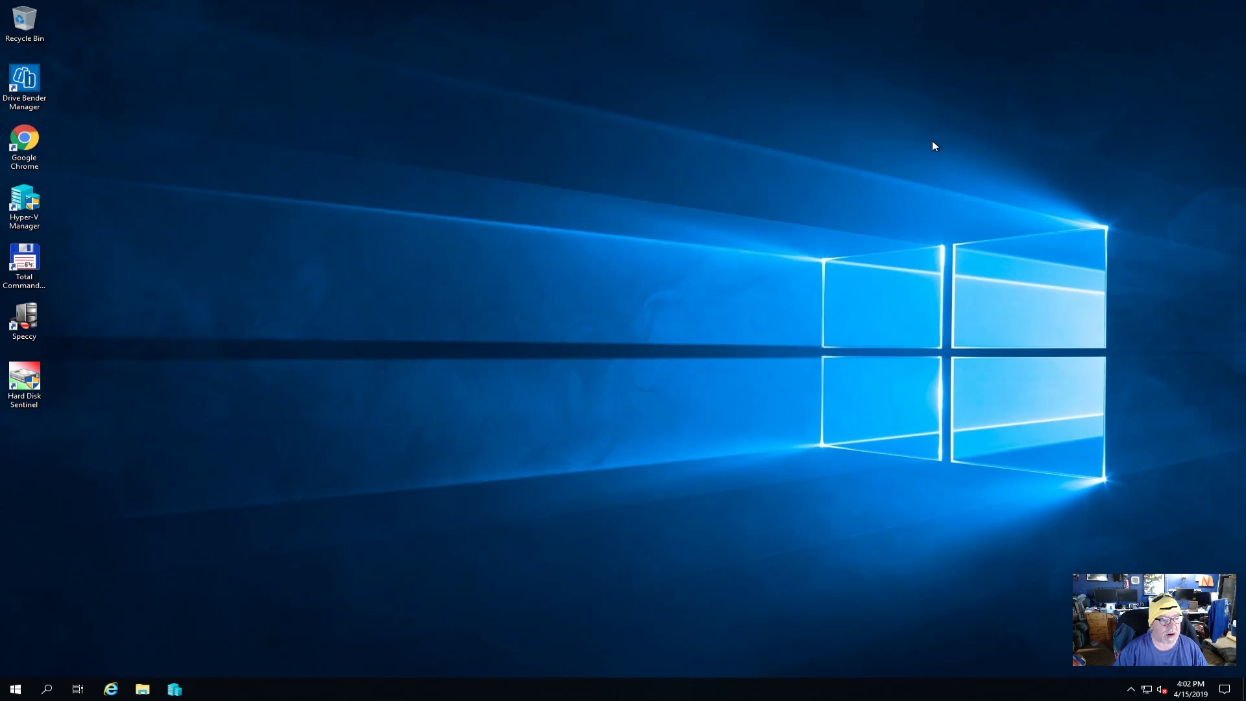
right_click(14, 693)
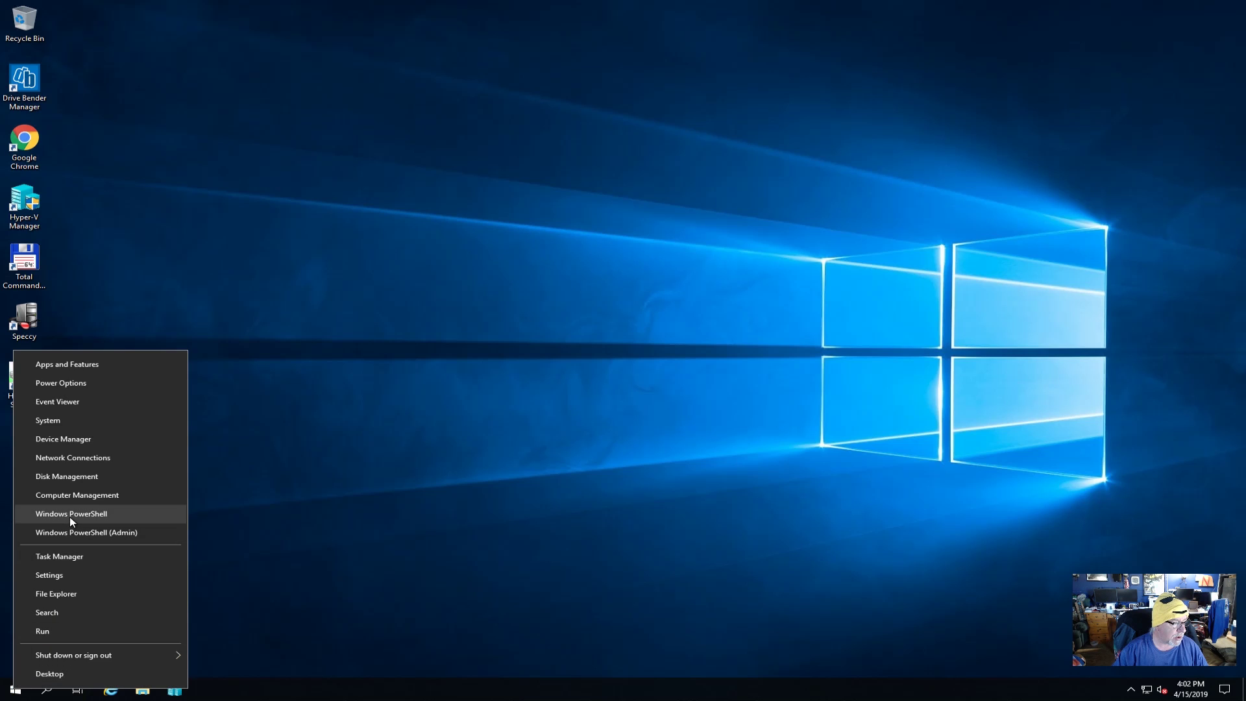
click(72, 476)
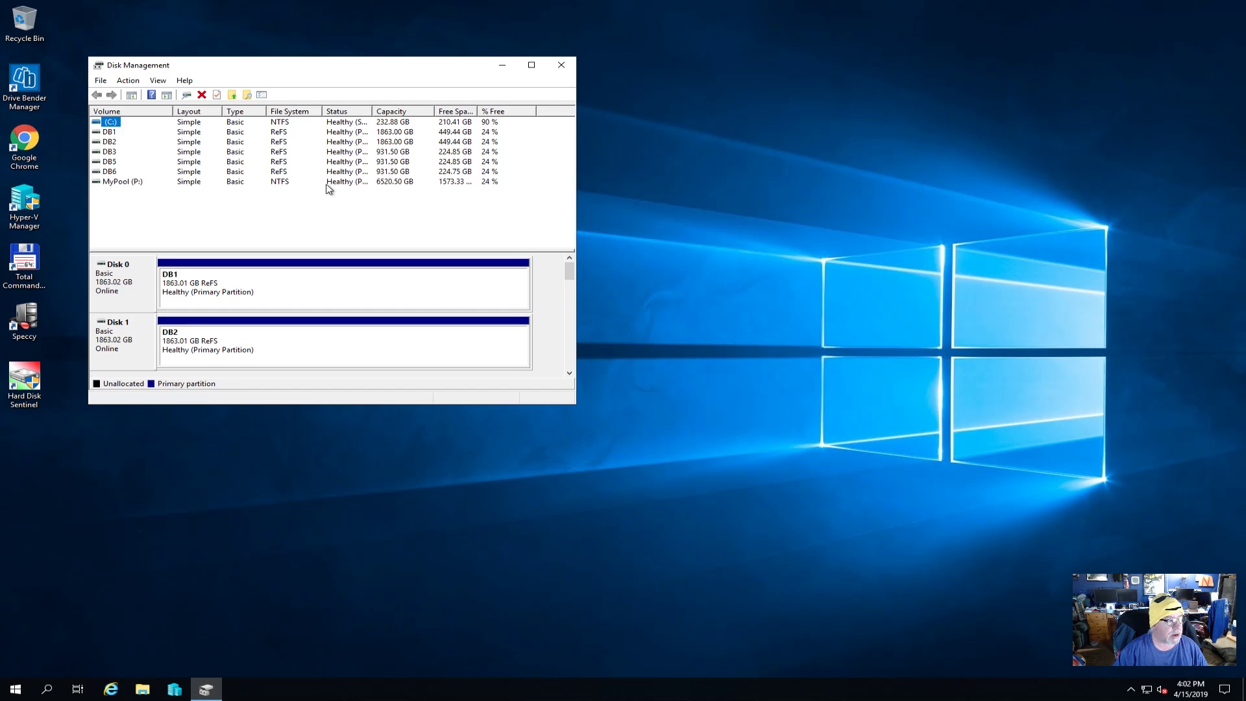
click(532, 65)
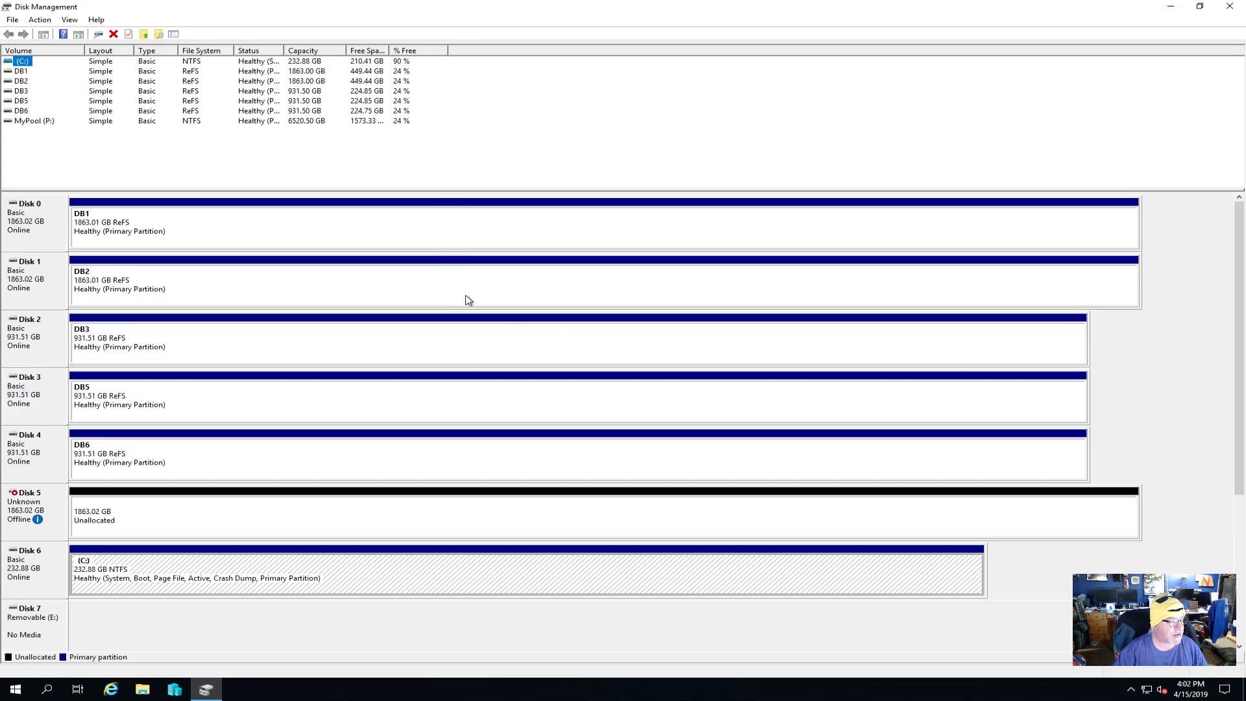
mouse_move(52, 512)
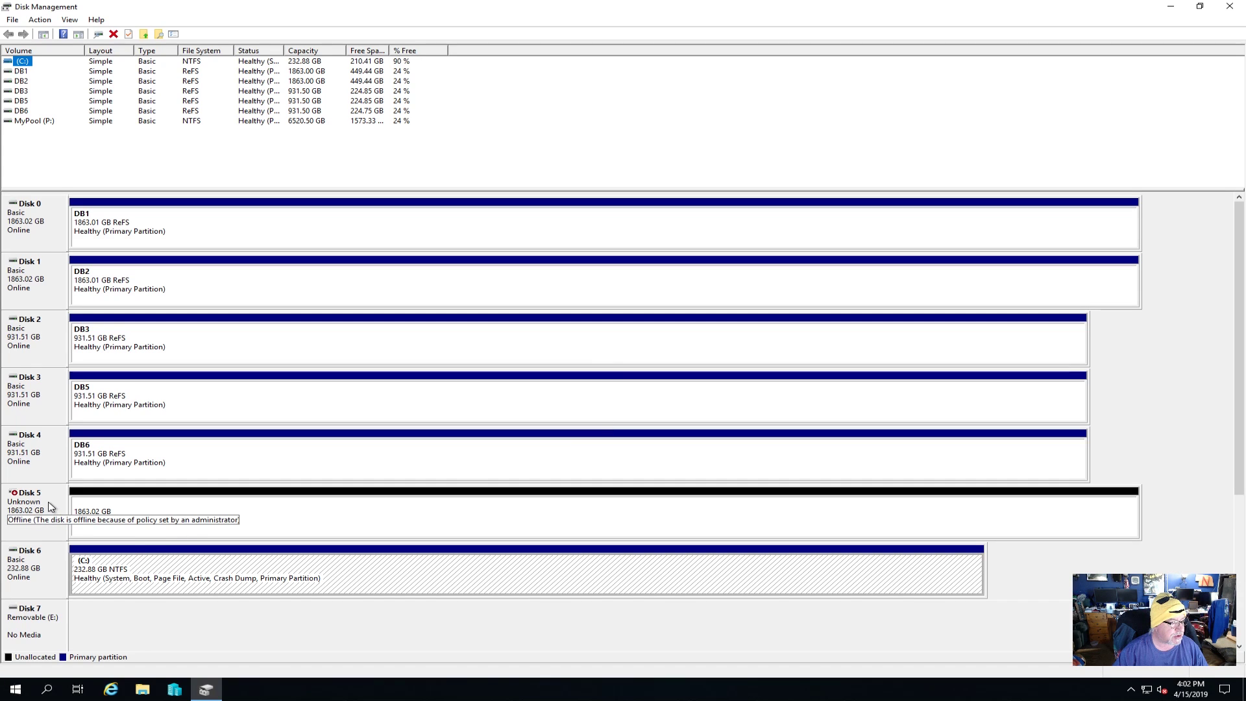
- Bring Disk 5 online, then cancel out of the Initialize Disk dialog
click(49, 503)
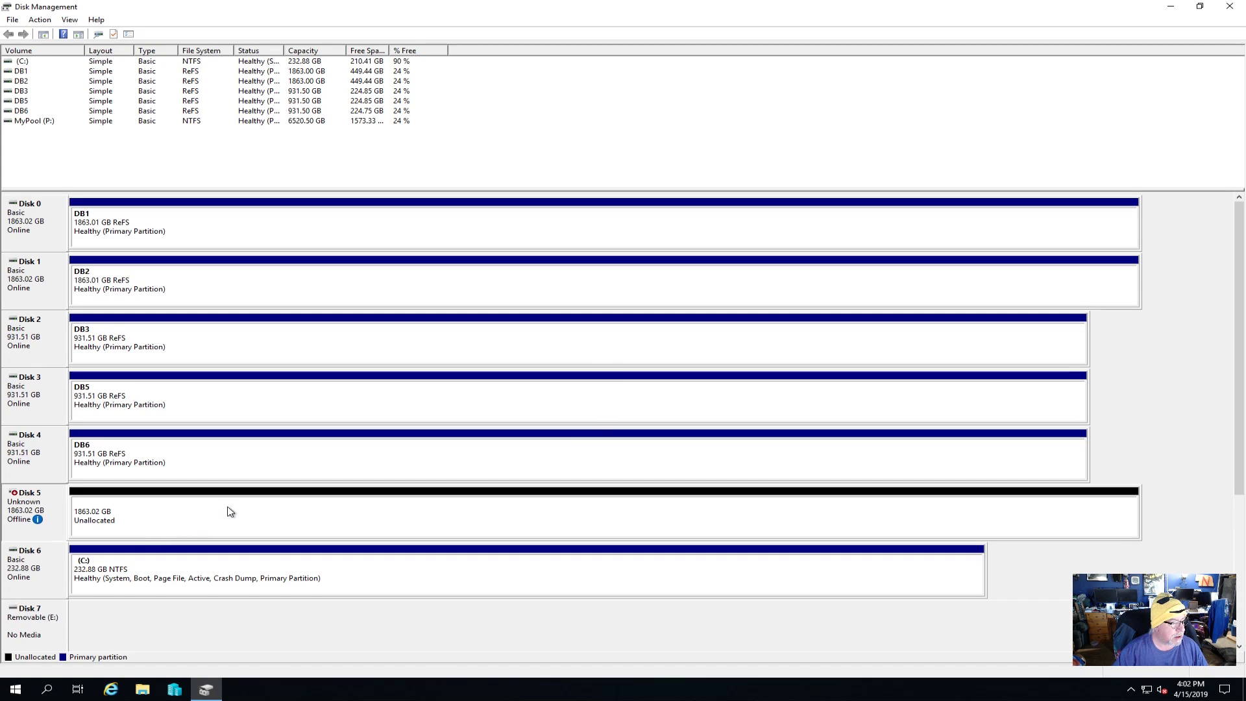
right_click(43, 505)
click(65, 508)
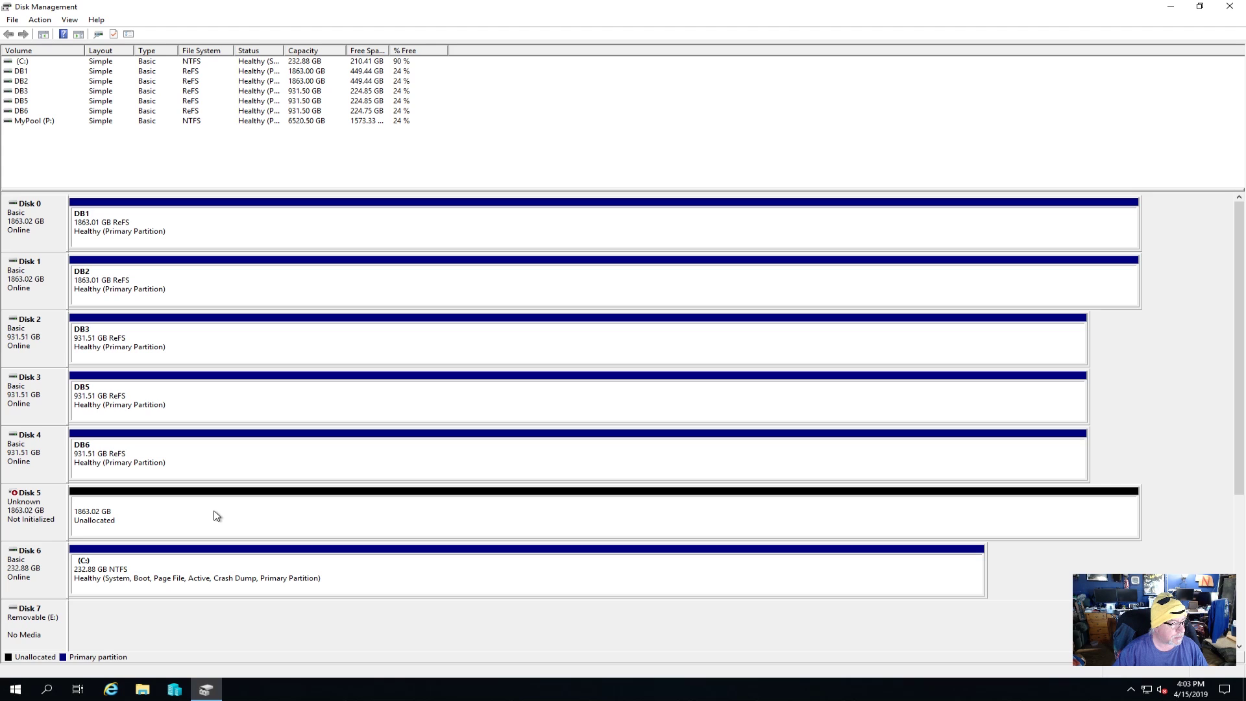
right_click(48, 505)
click(69, 514)
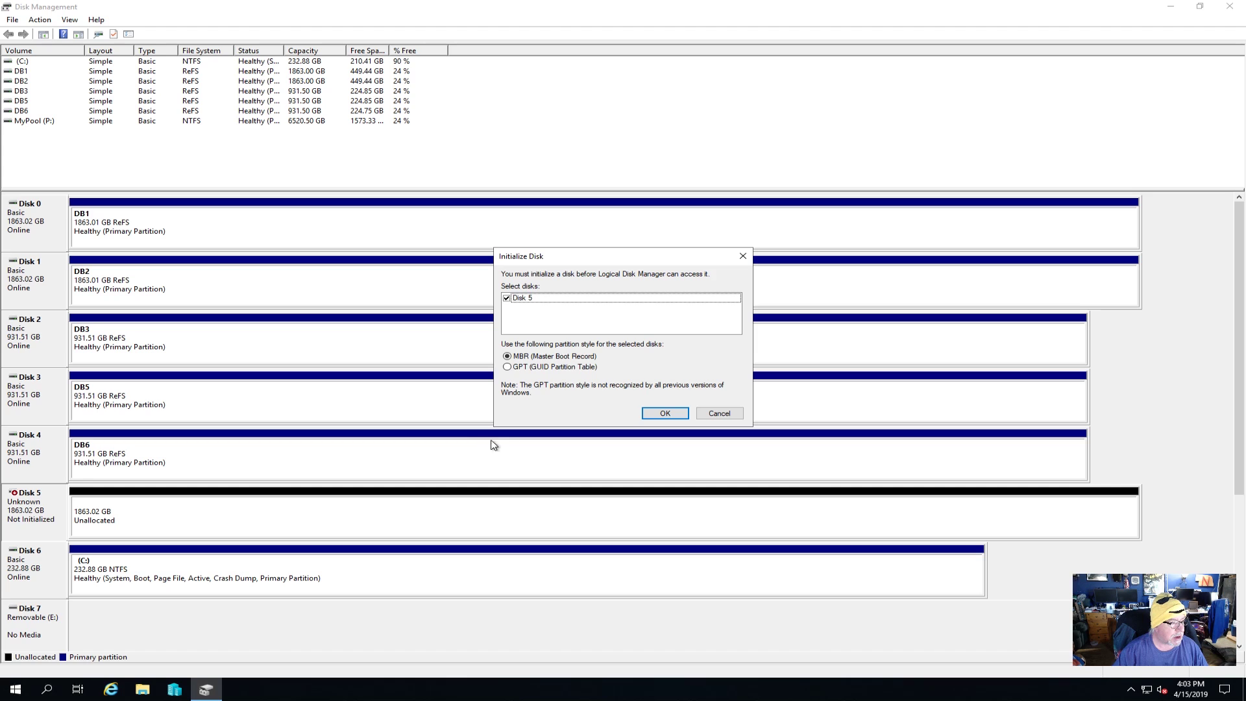
click(718, 413)
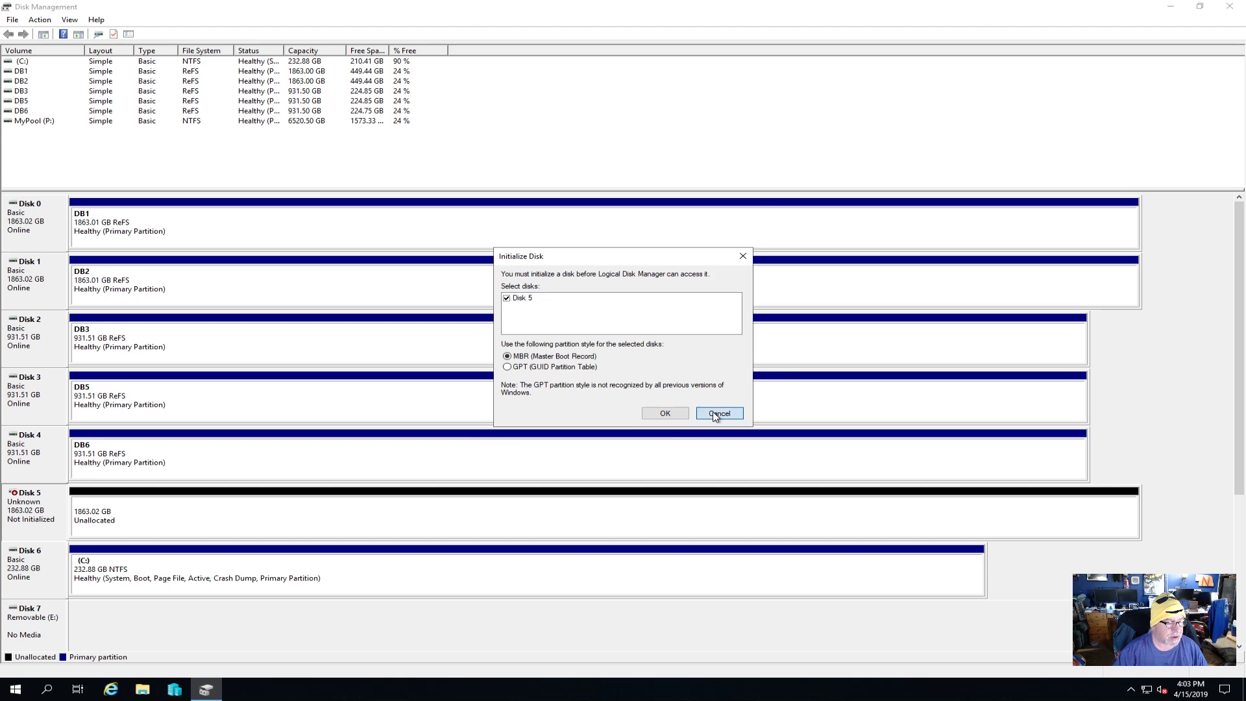
right_click(31, 456)
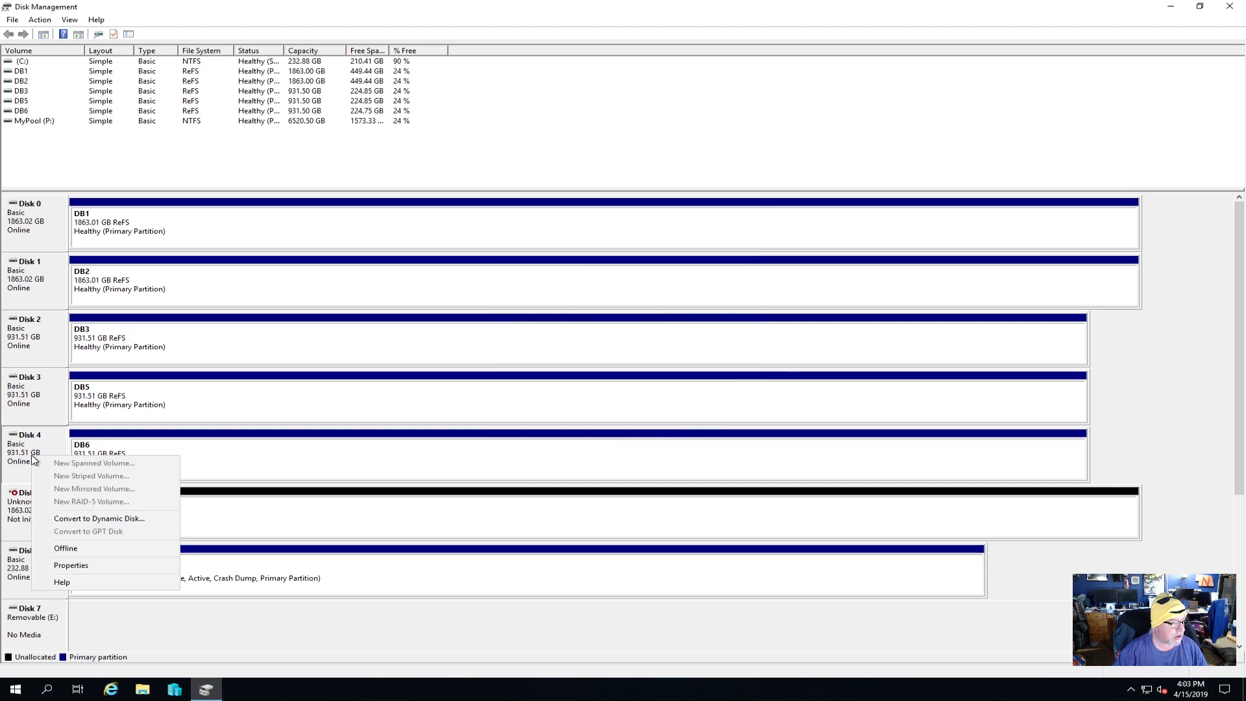
click(71, 564)
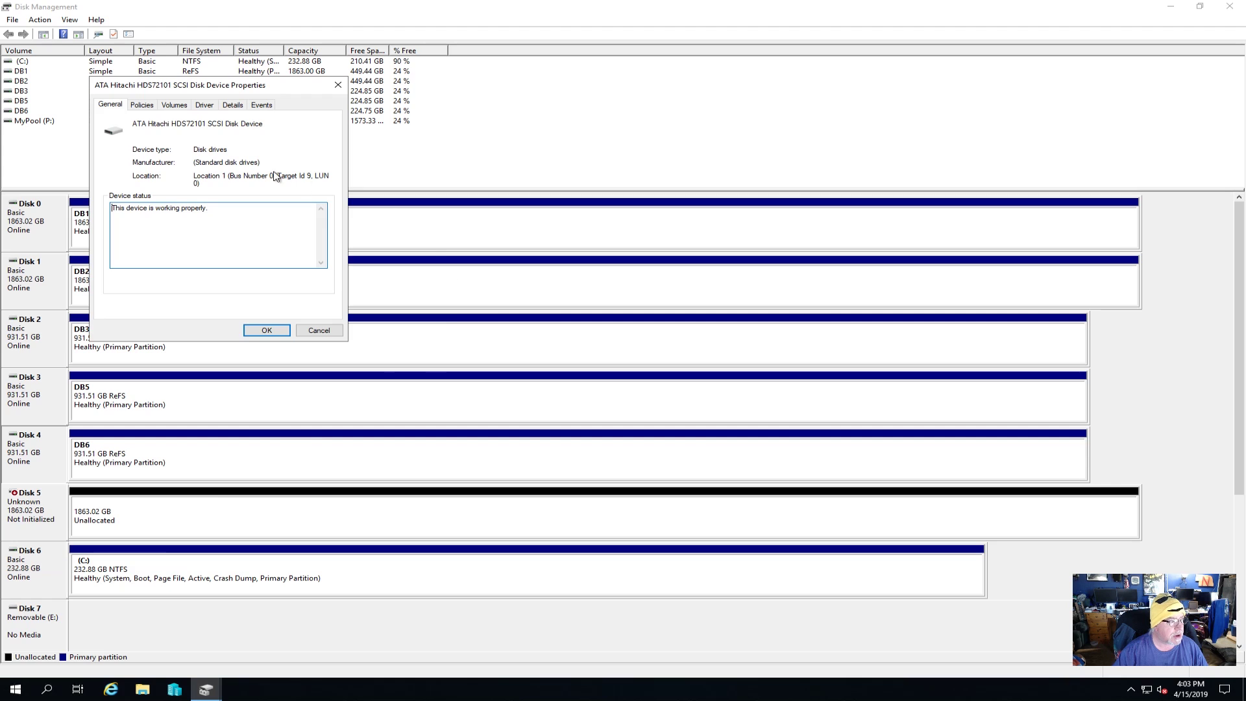
click(142, 108)
click(172, 106)
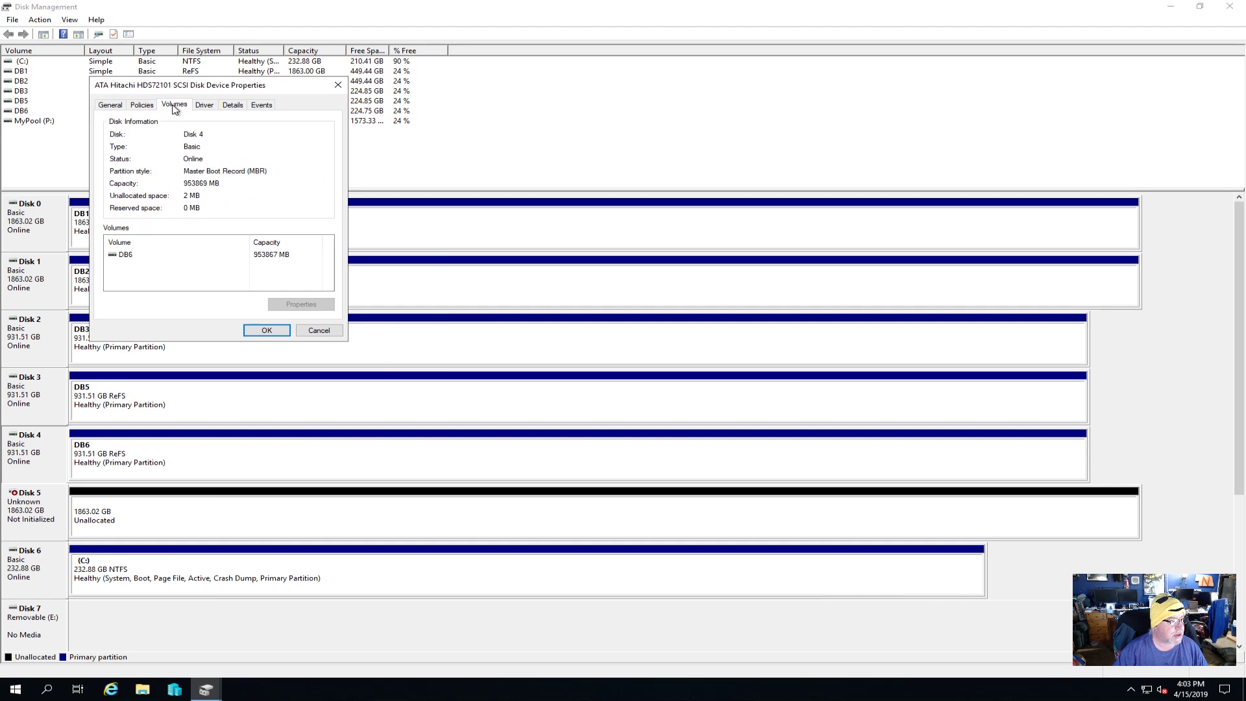
click(316, 330)
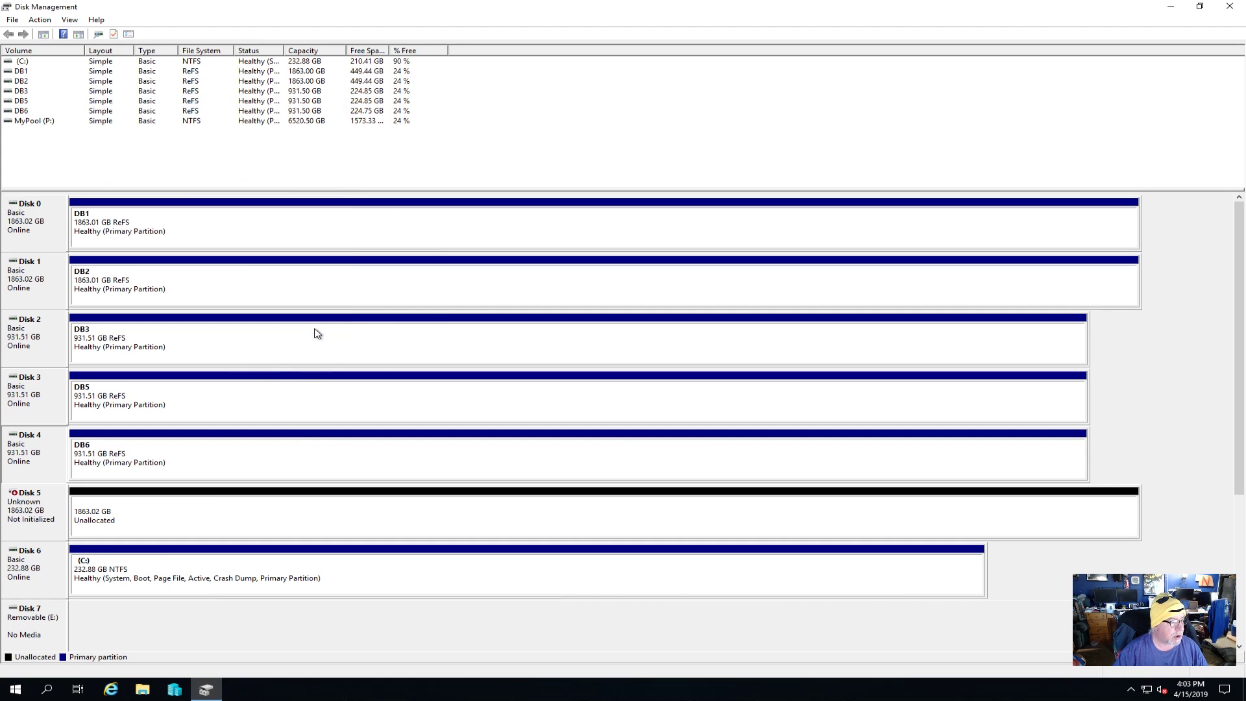
right_click(42, 241)
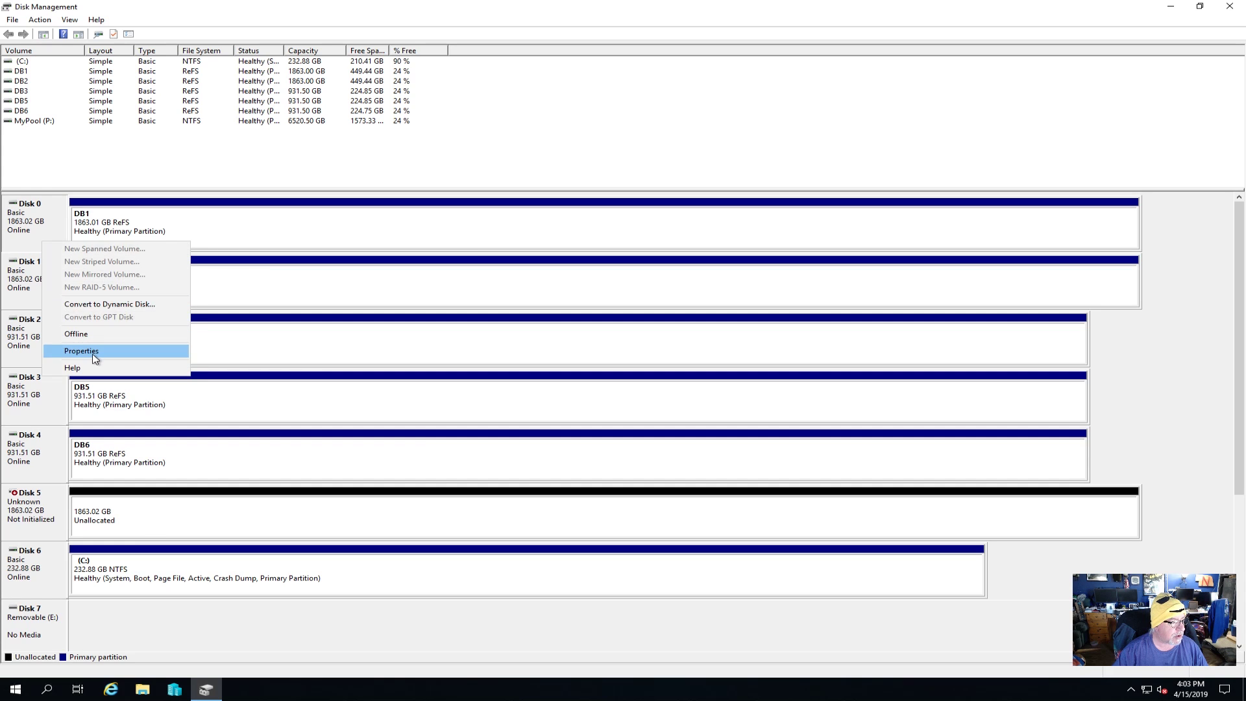
click(95, 351)
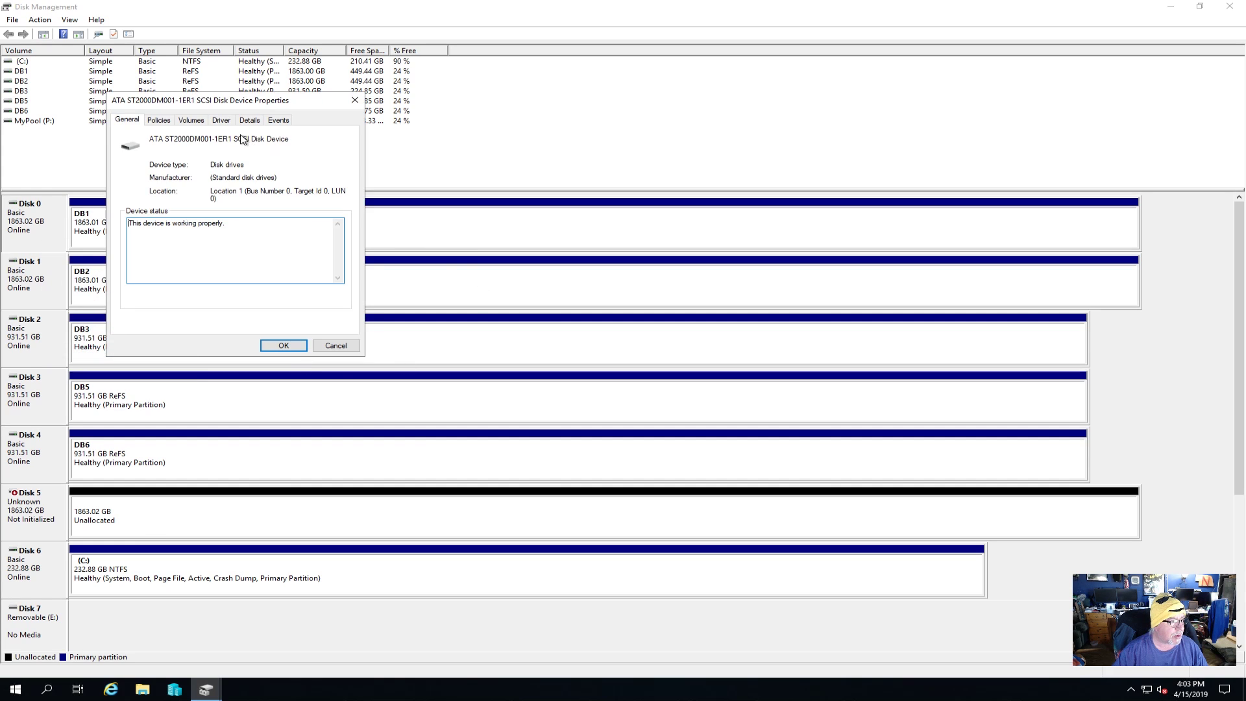
click(224, 121)
click(203, 120)
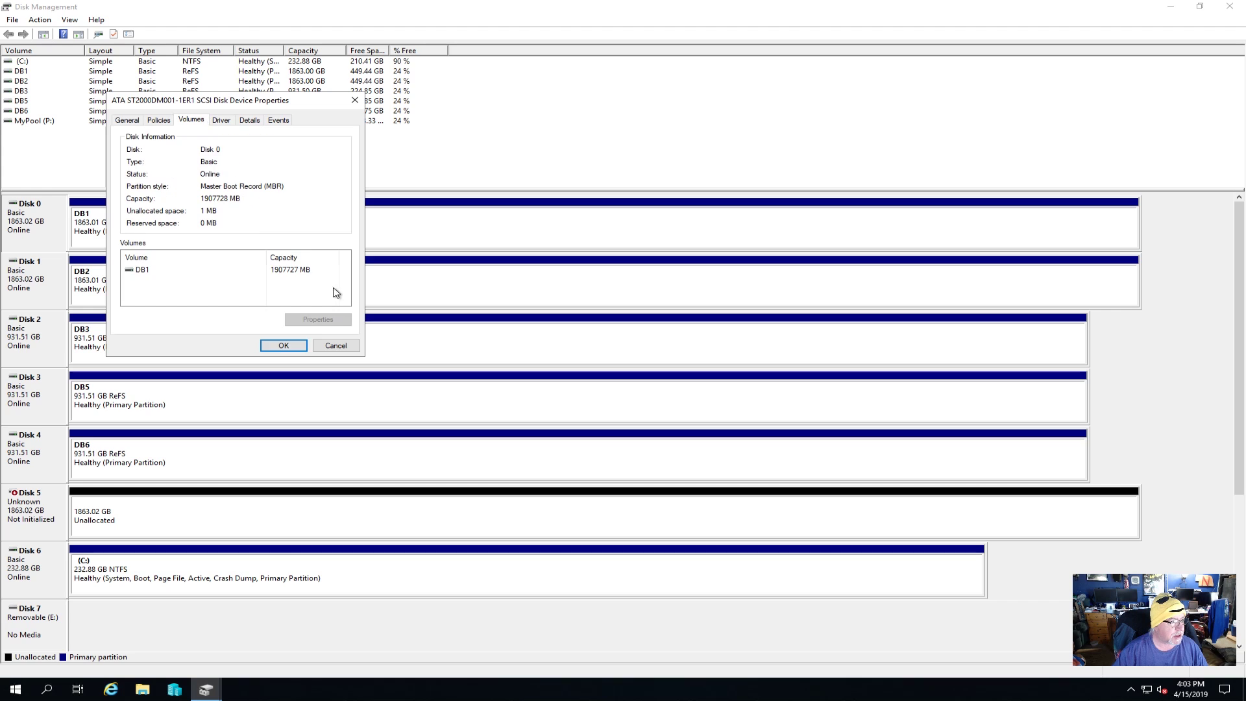
click(342, 346)
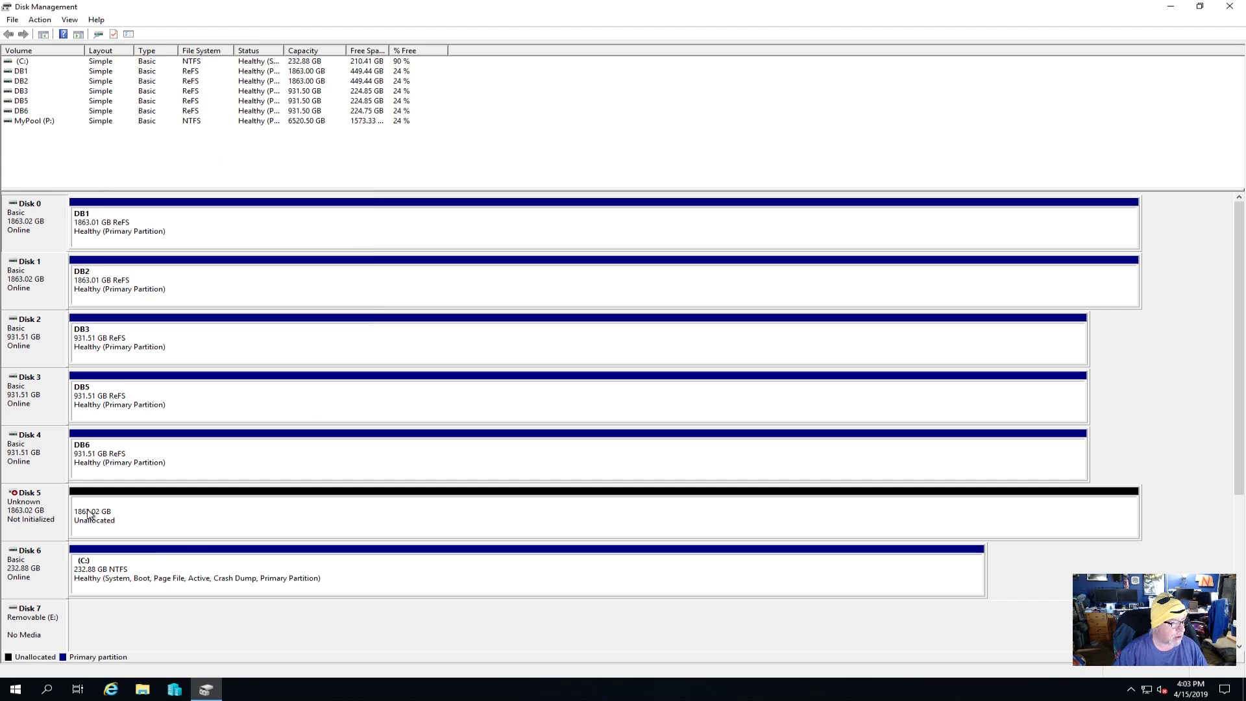
- Initialize Disk 5 with MBR partitioning
right_click(37, 508)
click(65, 510)
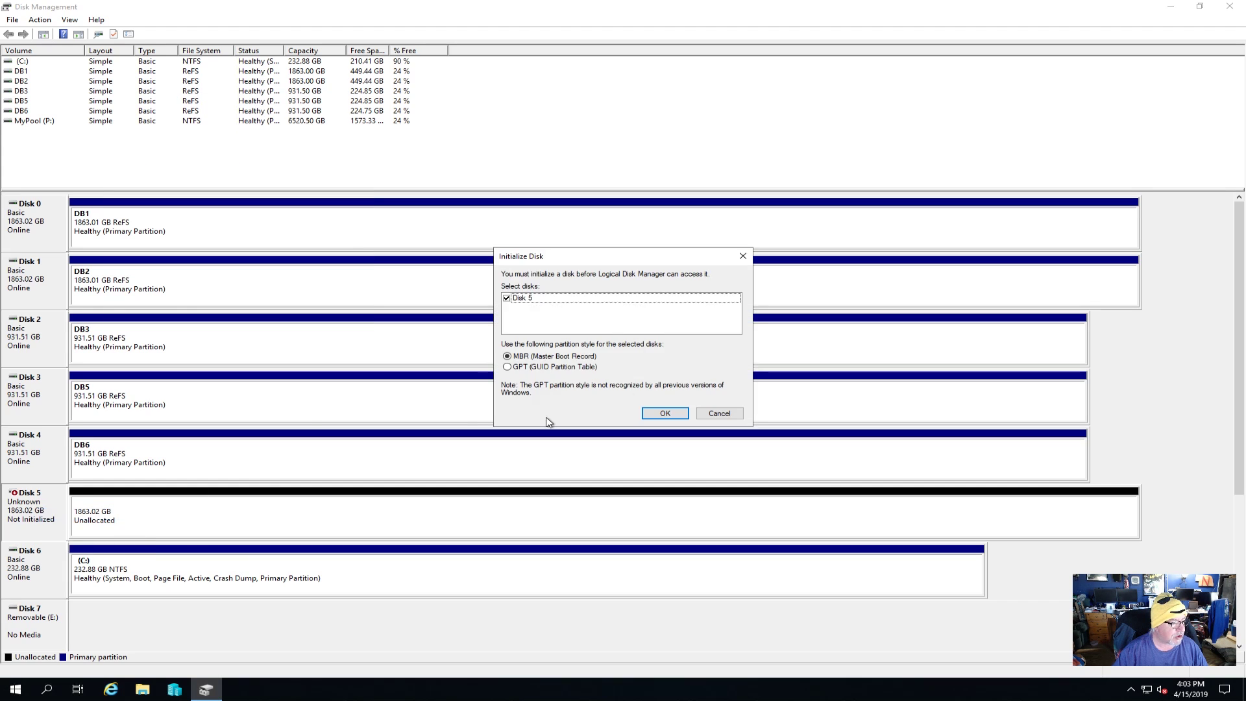
click(656, 414)
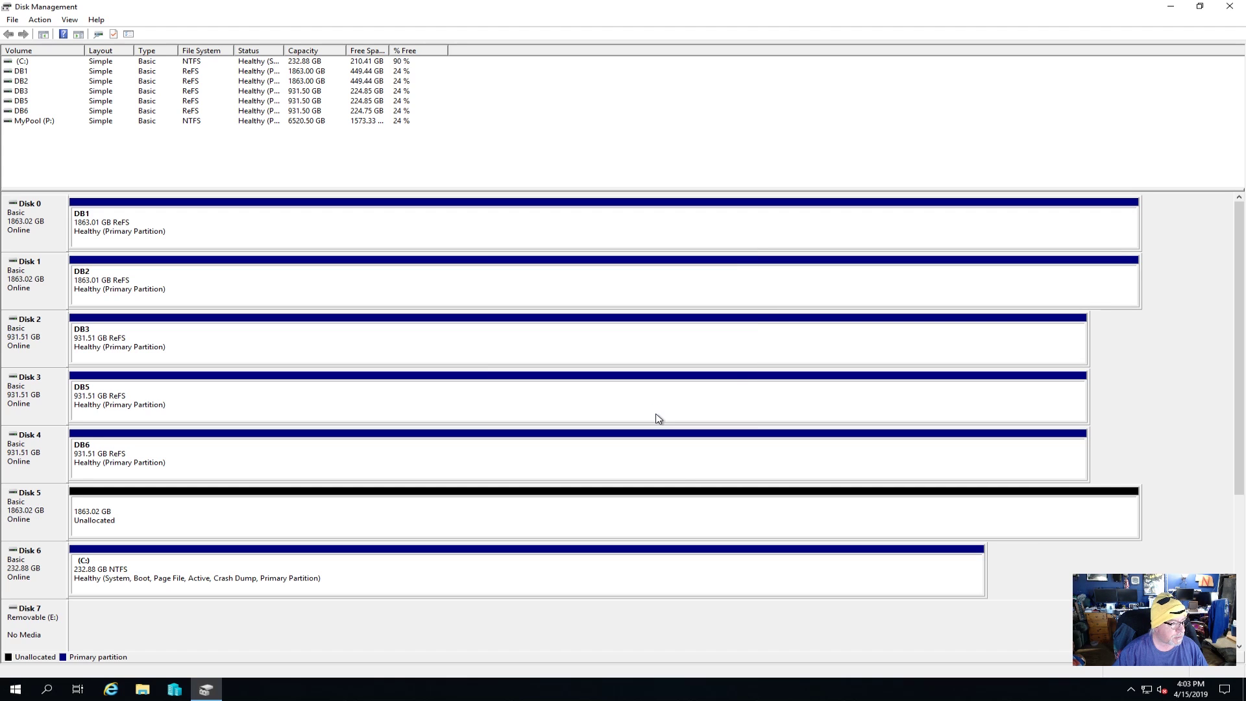
- Create a simple volume on Disk 5 at the full 1907727 MB with no drive letter
right_click(328, 524)
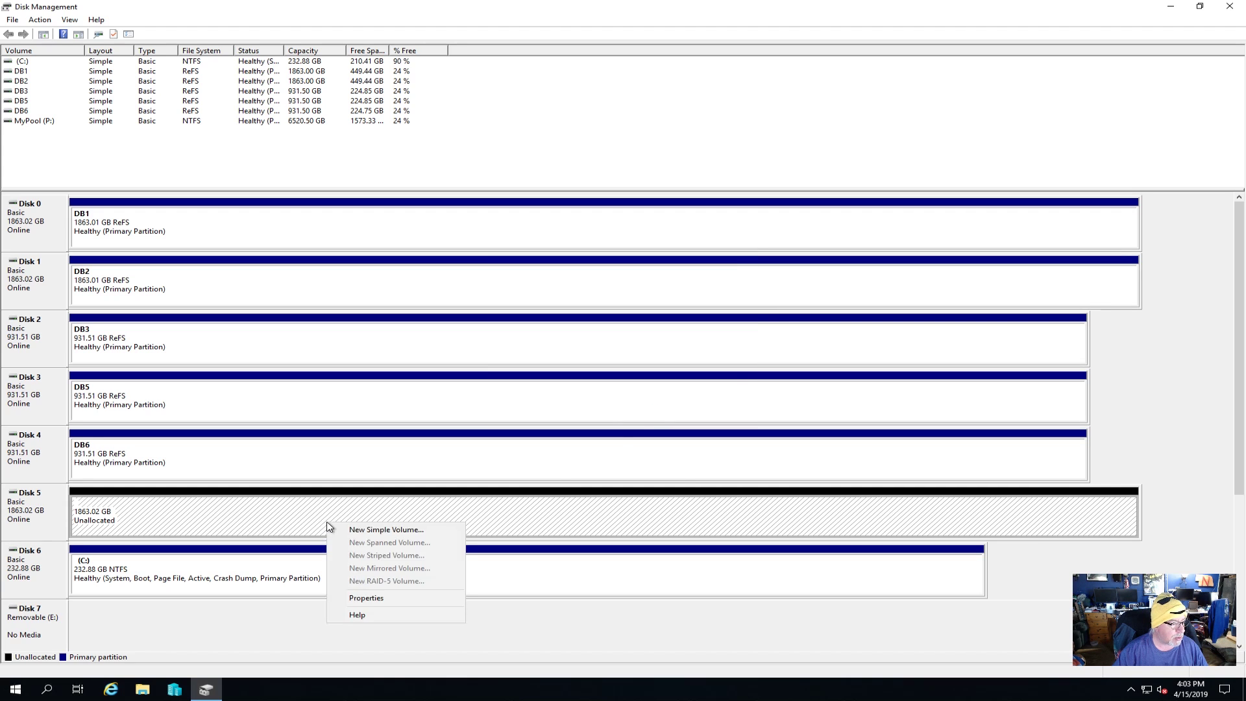
click(371, 531)
click(251, 270)
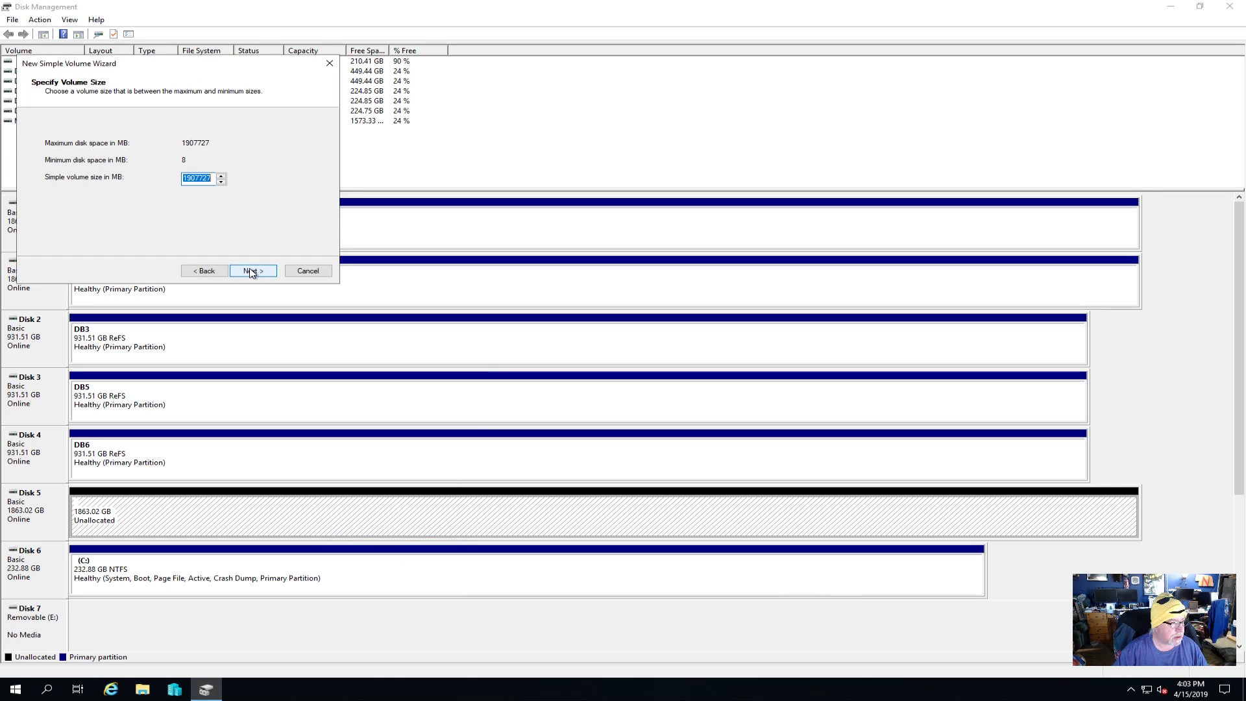
click(252, 271)
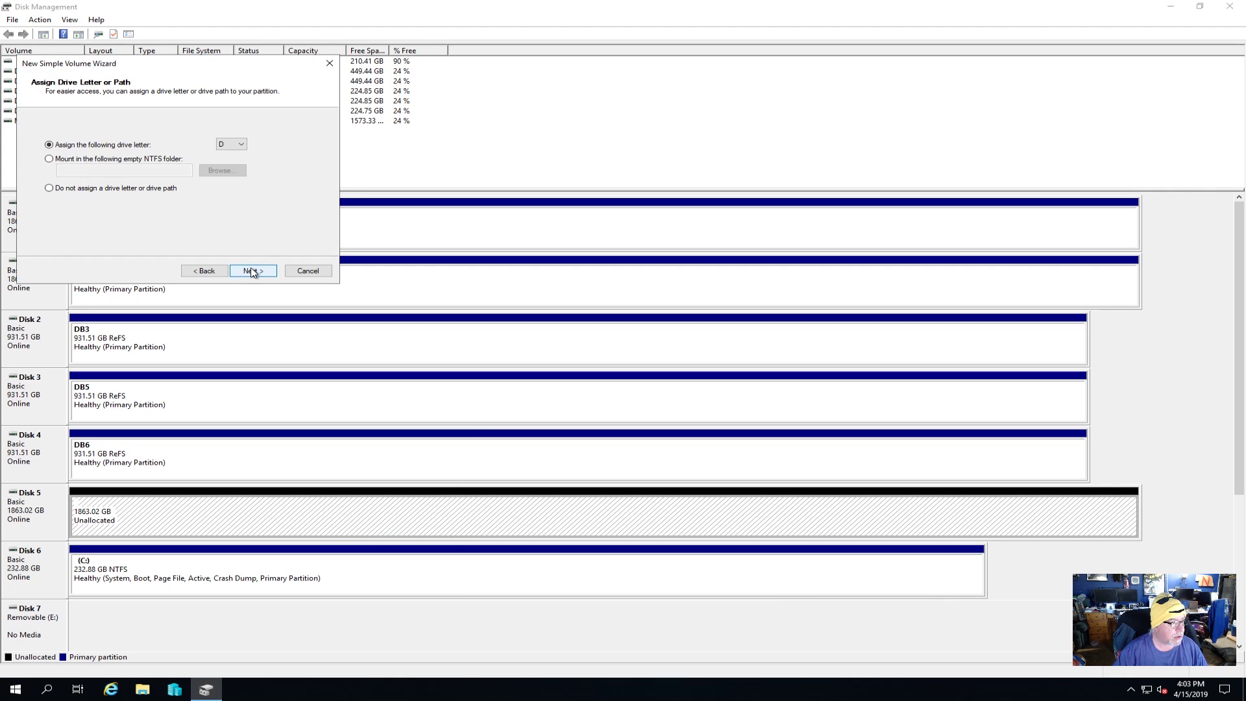
click(142, 188)
click(253, 270)
- Format the volume as ReFS labelled DB4, finish the wizard, and close Disk Management
click(244, 170)
click(218, 195)
drag(218, 202, 160, 200)
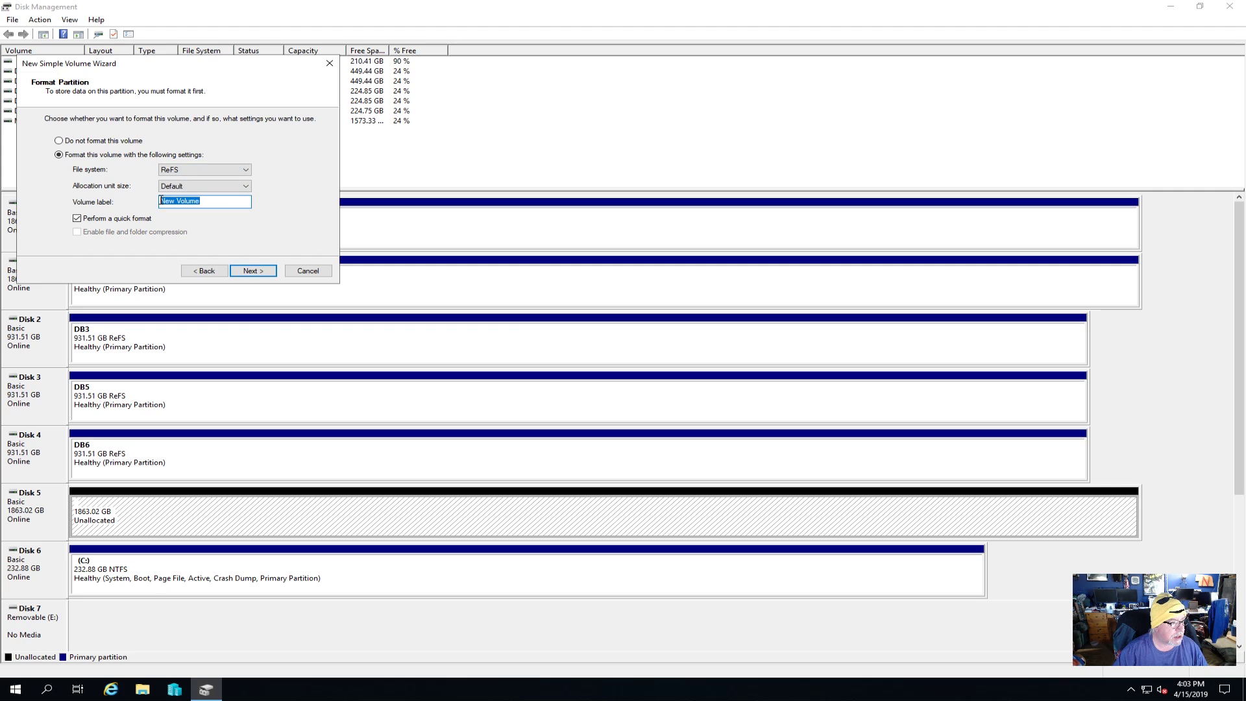
text(D)
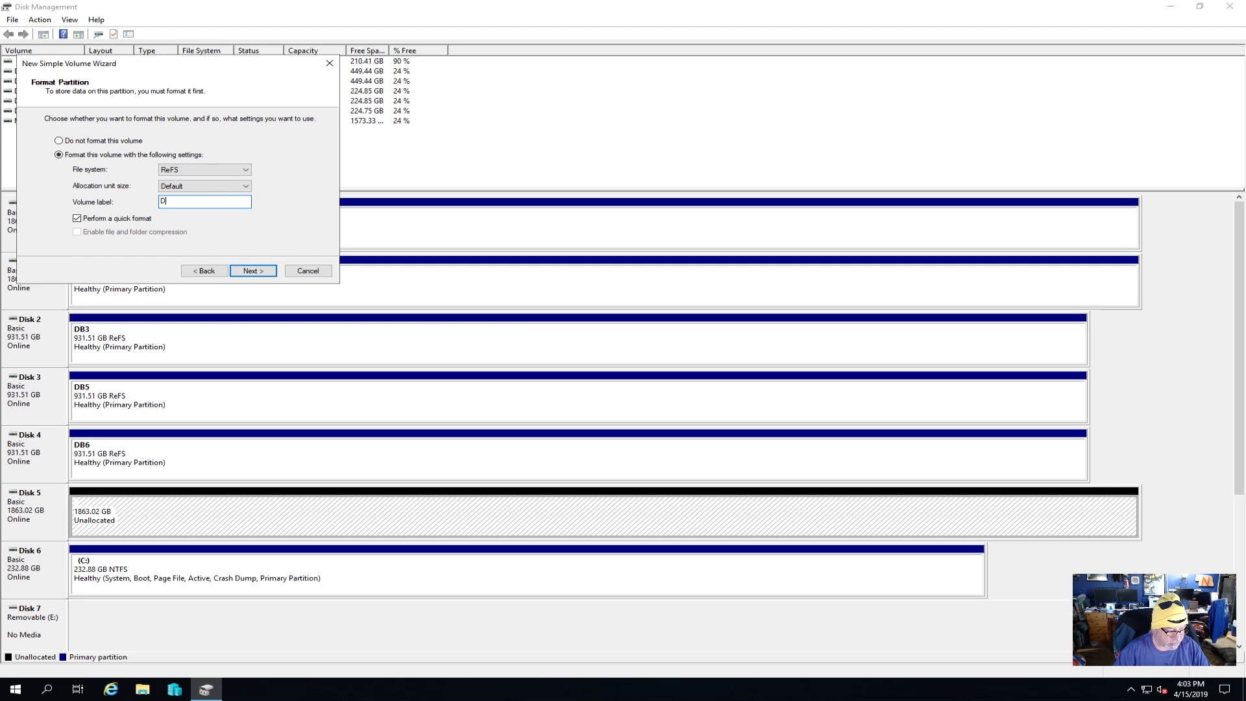
text(B4)
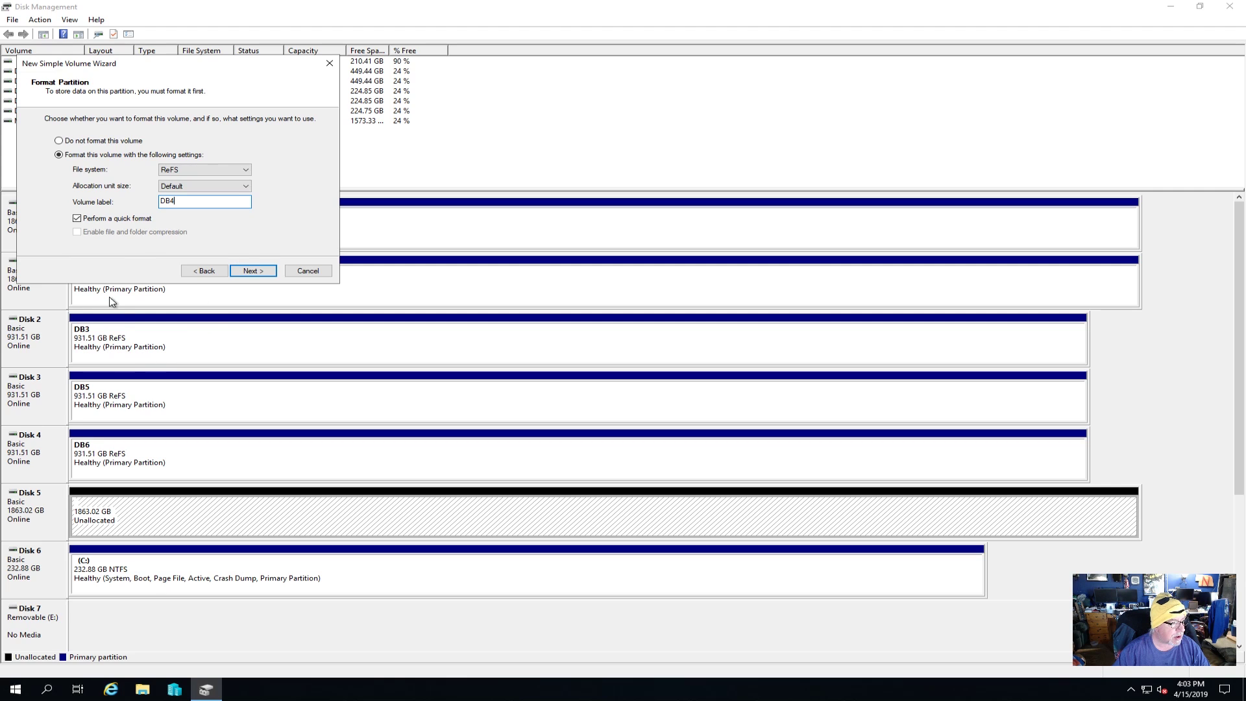
click(245, 272)
click(249, 270)
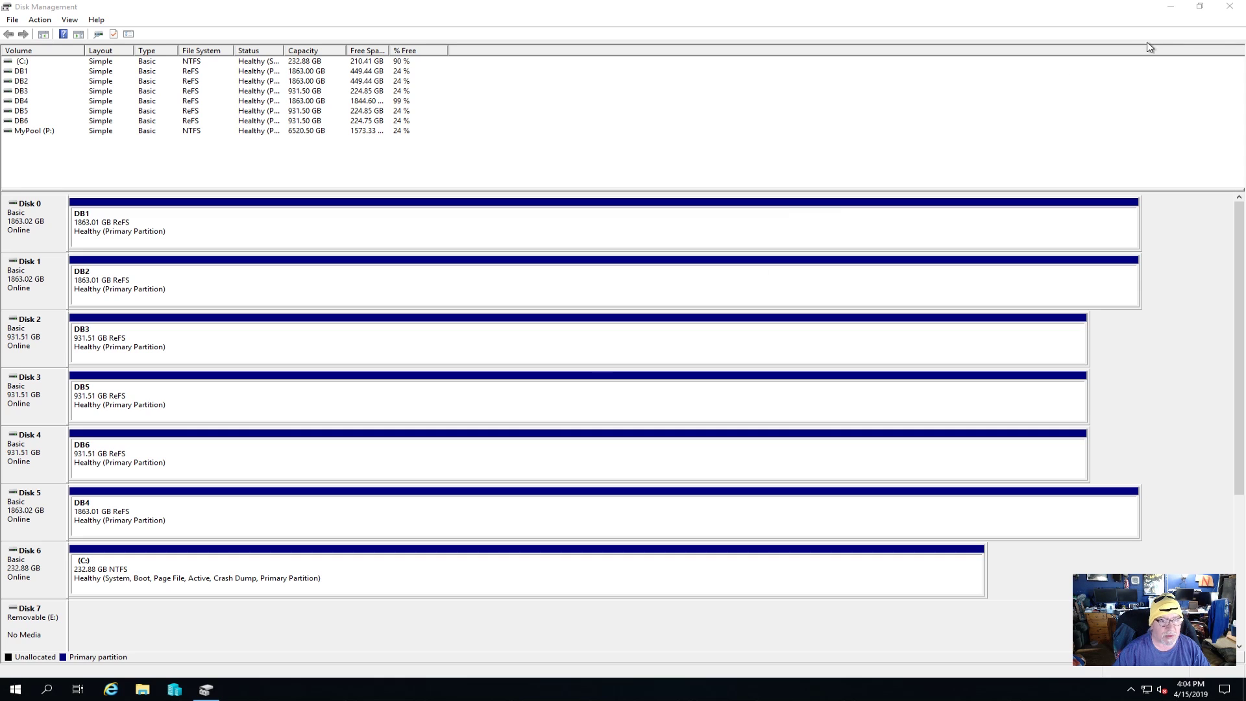
click(1230, 8)
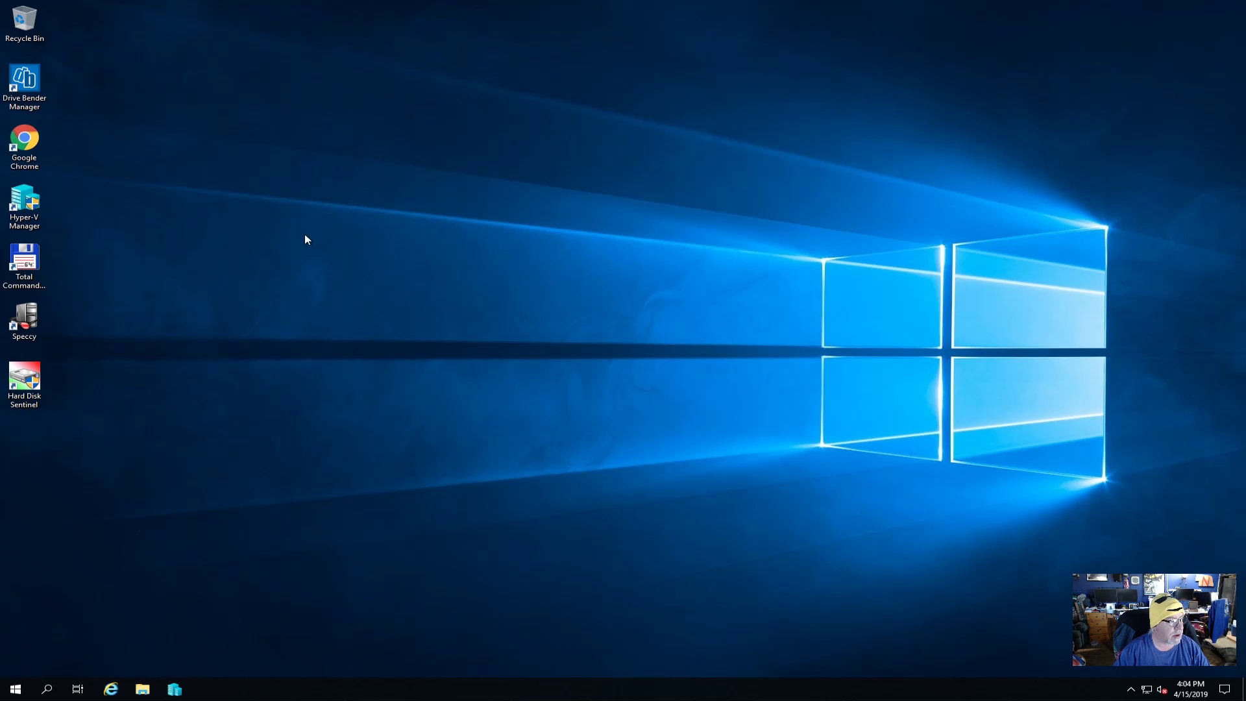
- Launch Drive Bender Manager and move its window toward the screen centre
double_click(24, 81)
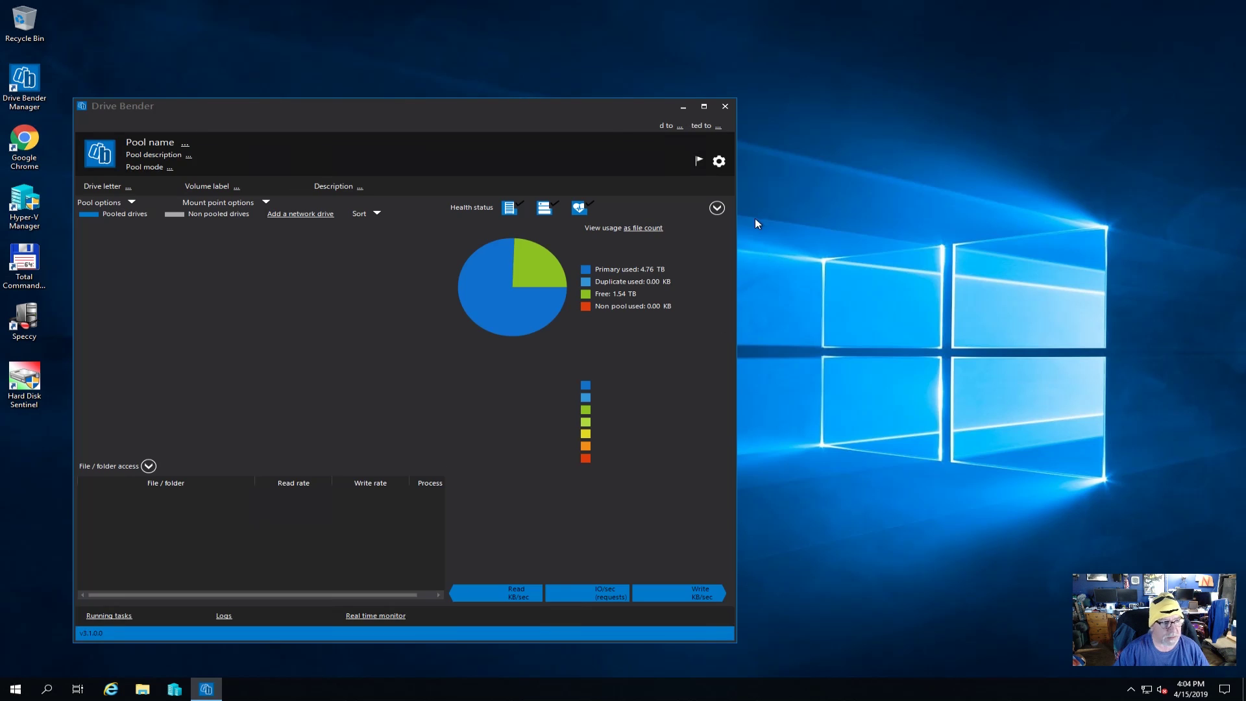
drag(489, 102, 791, 82)
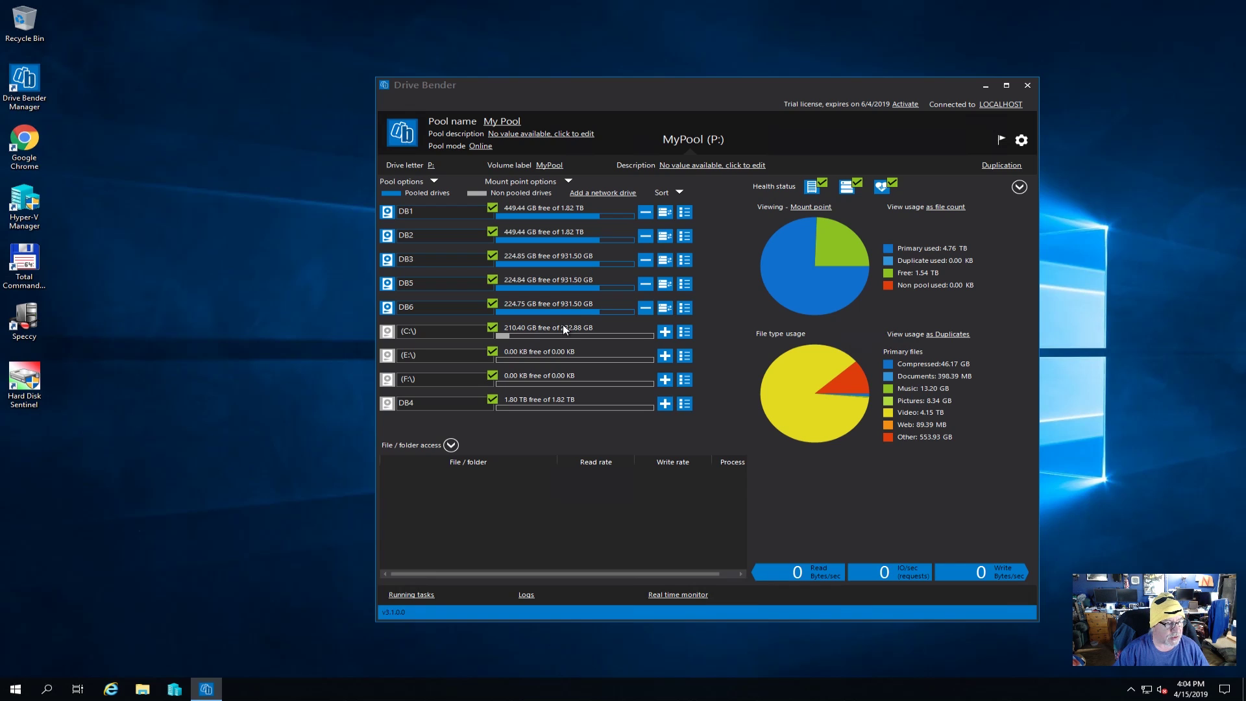
- Add DB4 to MyPool as a pooled drive and acknowledge the success message
click(665, 403)
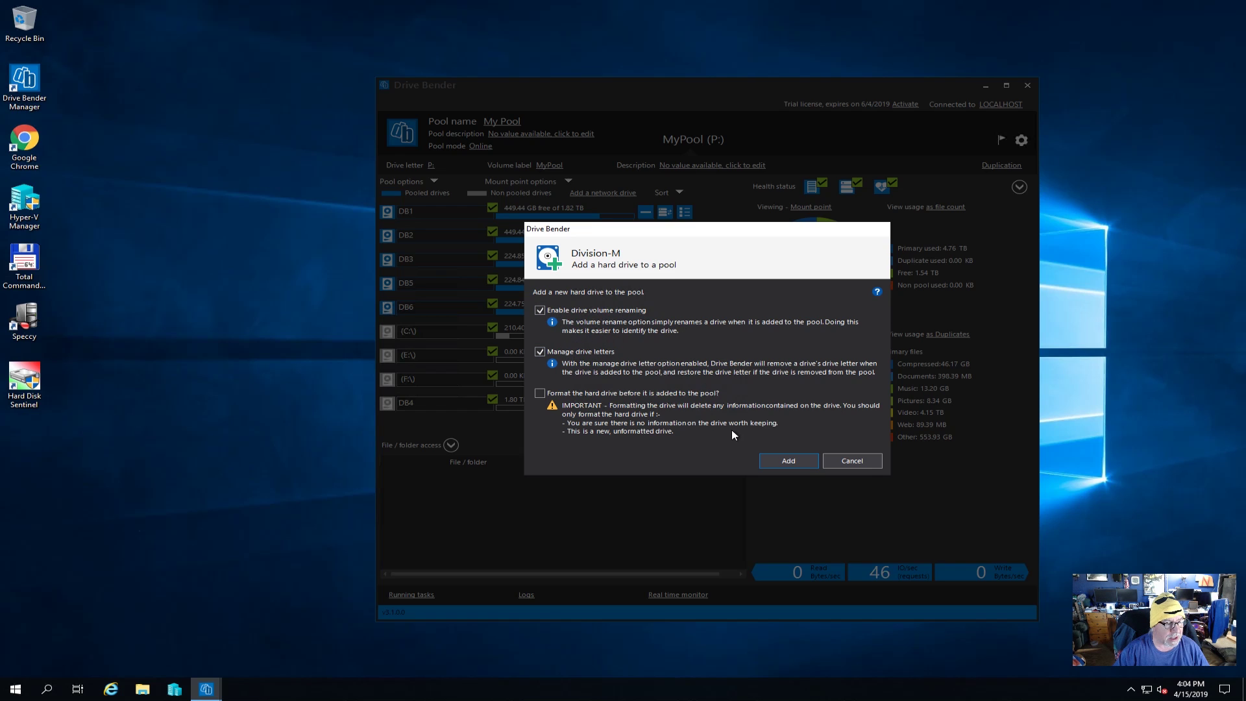
click(800, 462)
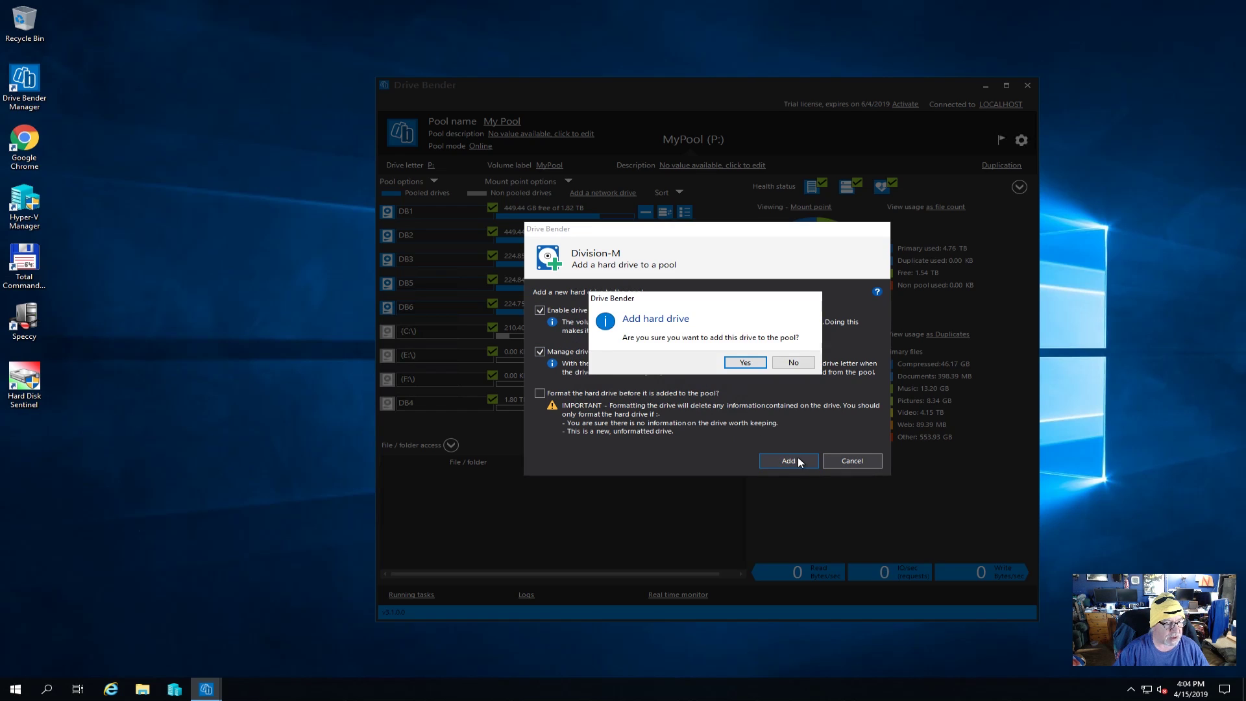
click(751, 368)
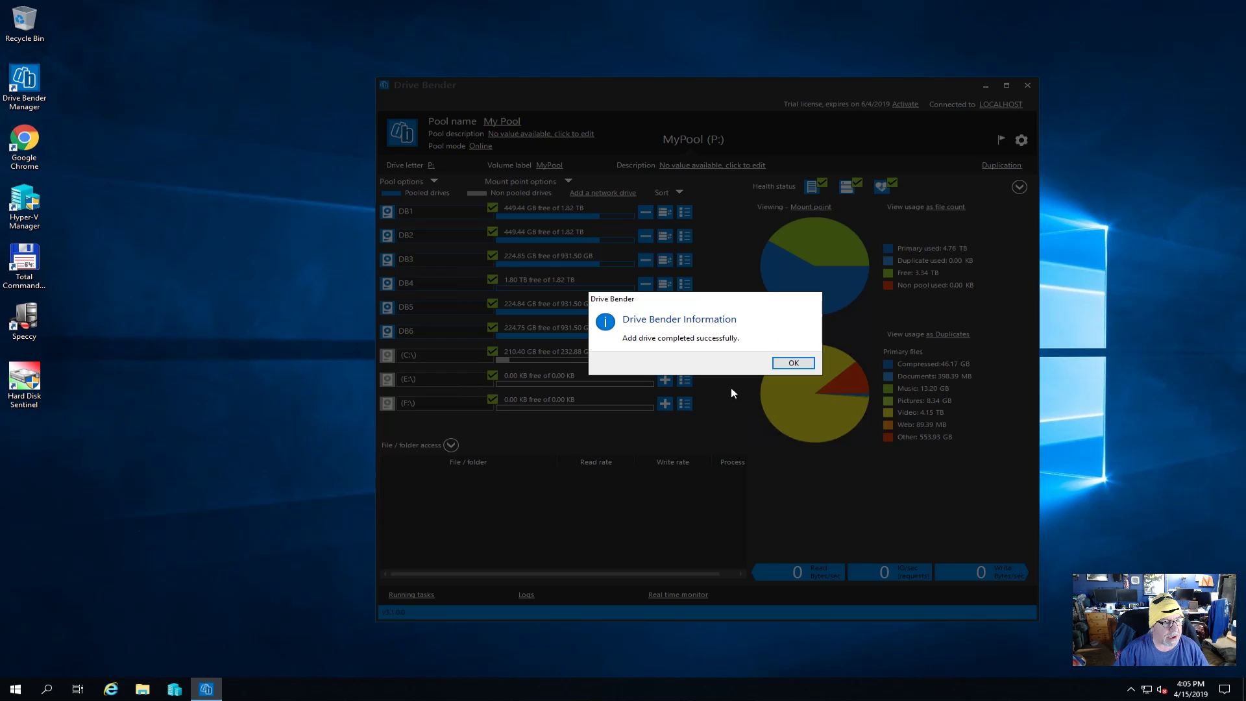
click(793, 363)
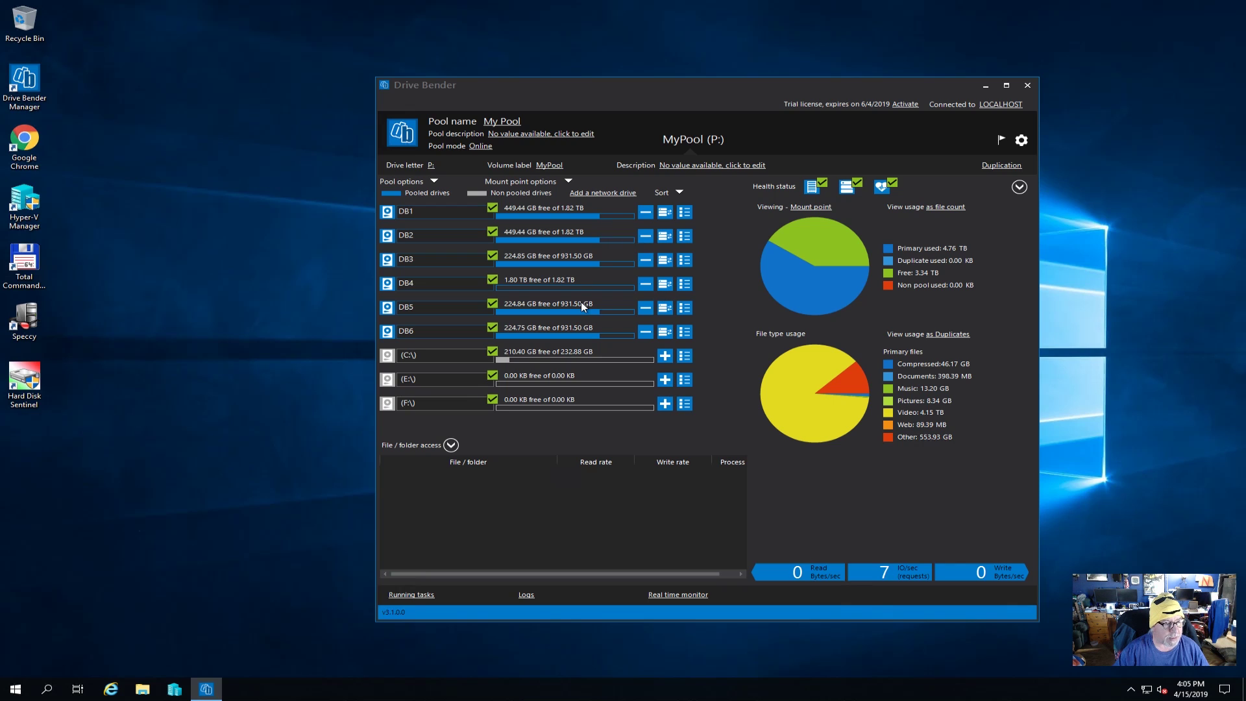
click(685, 284)
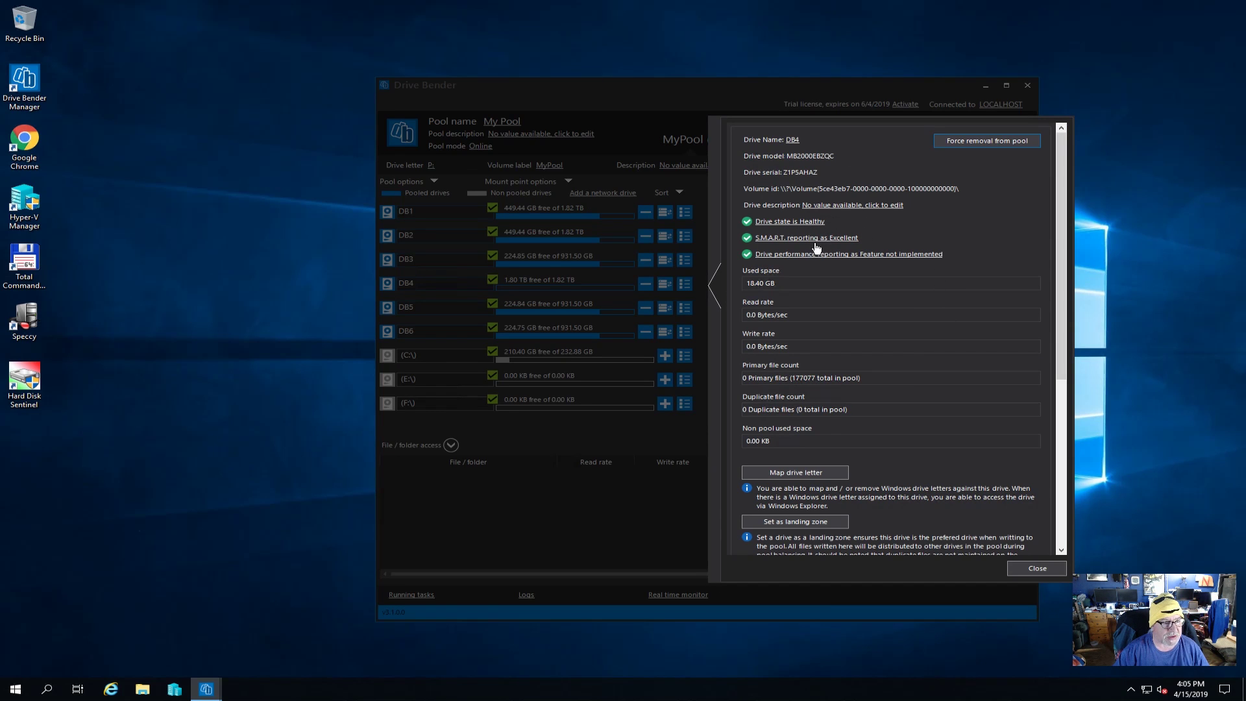
scroll(830, 314, down, 5)
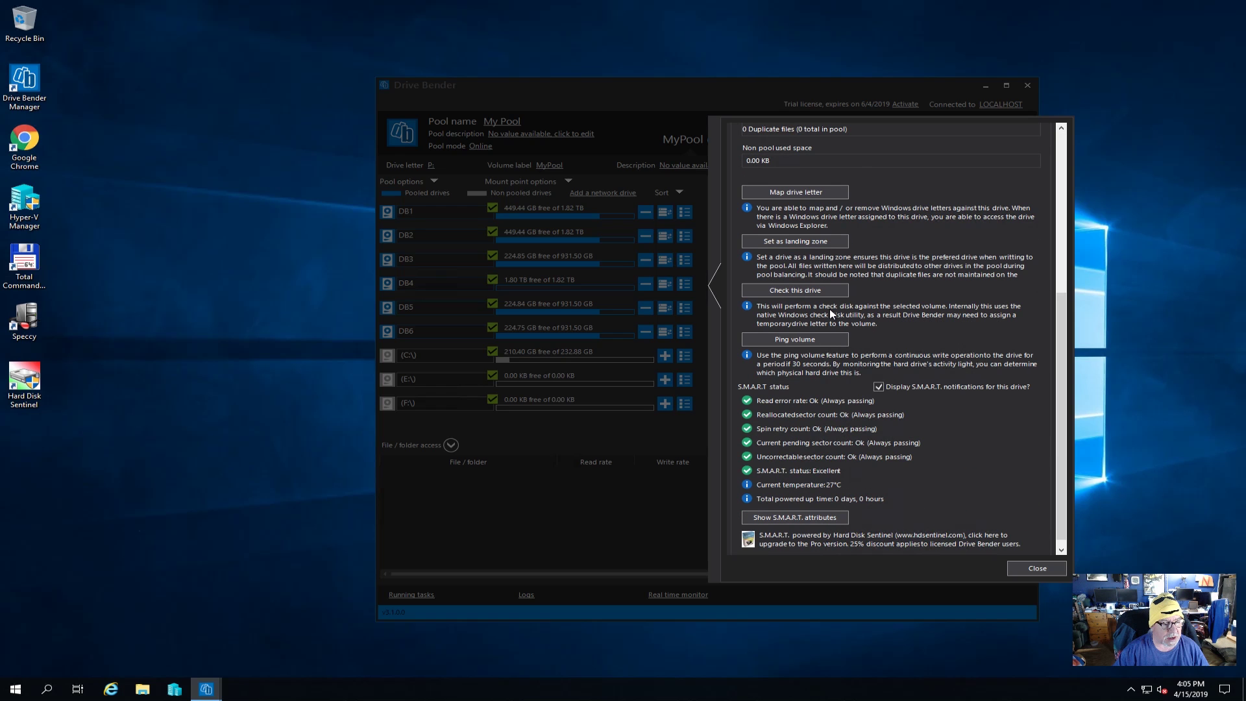
scroll(831, 314, down, 1)
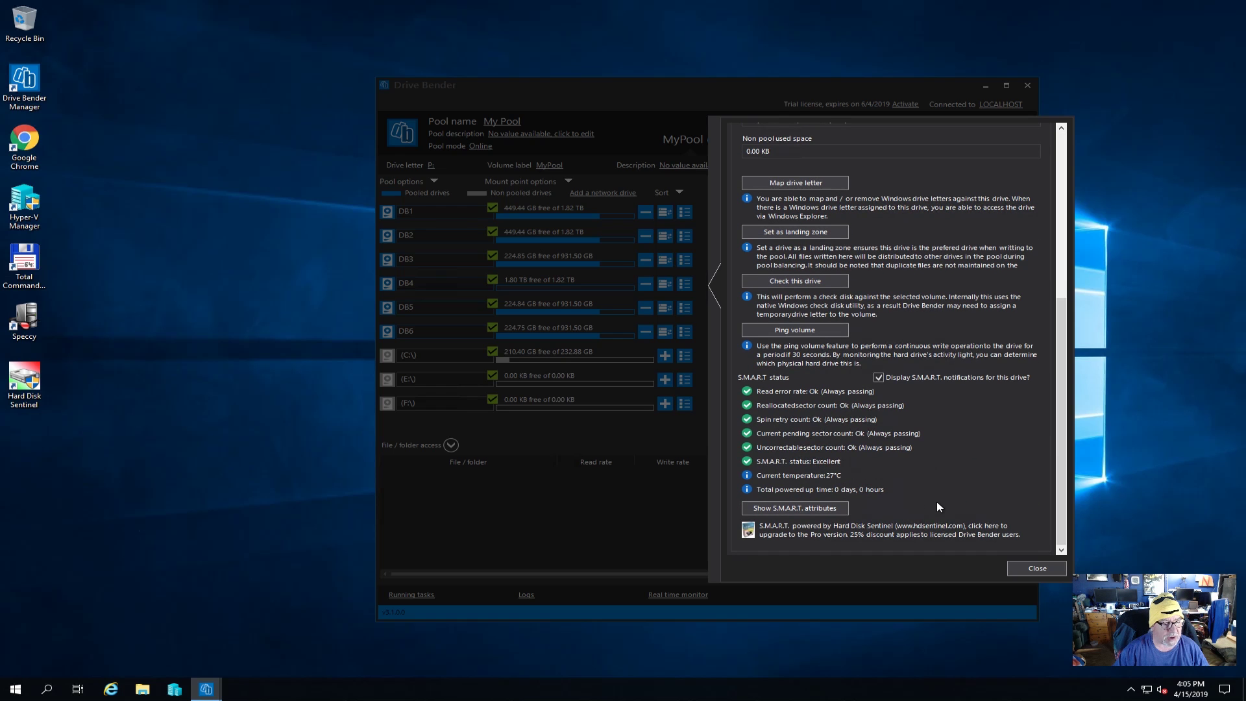
click(812, 510)
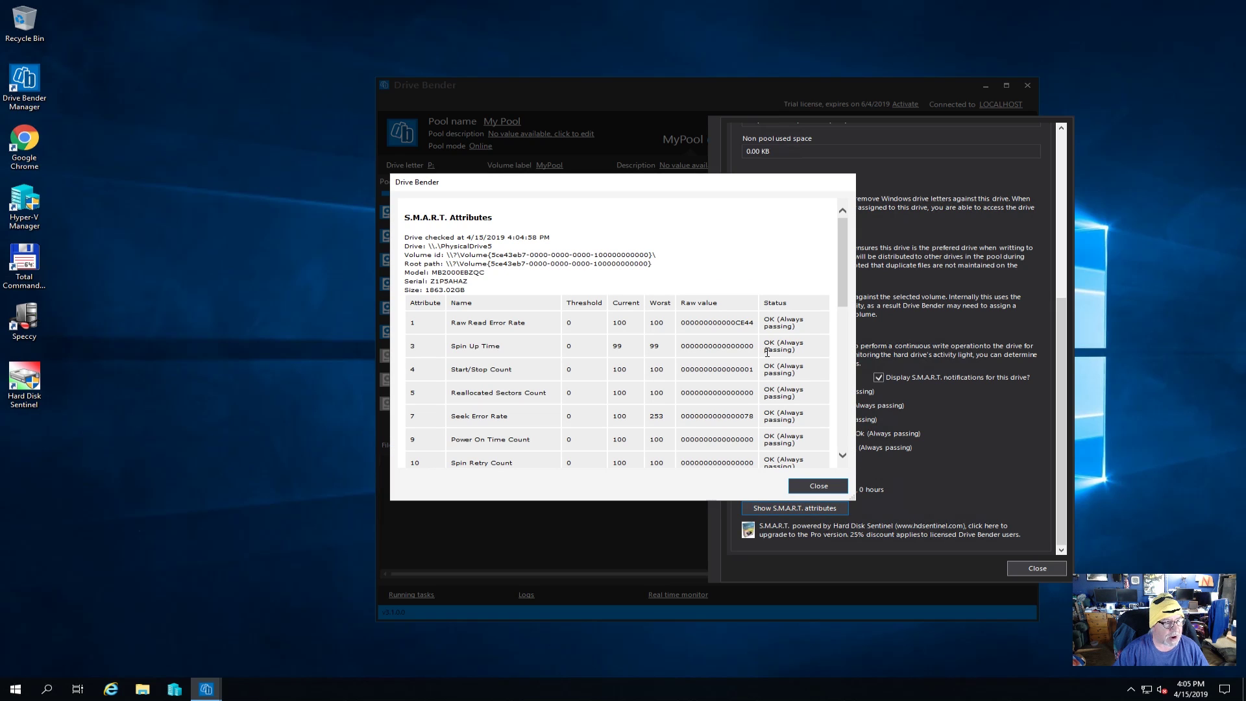
scroll(767, 352, down, 8)
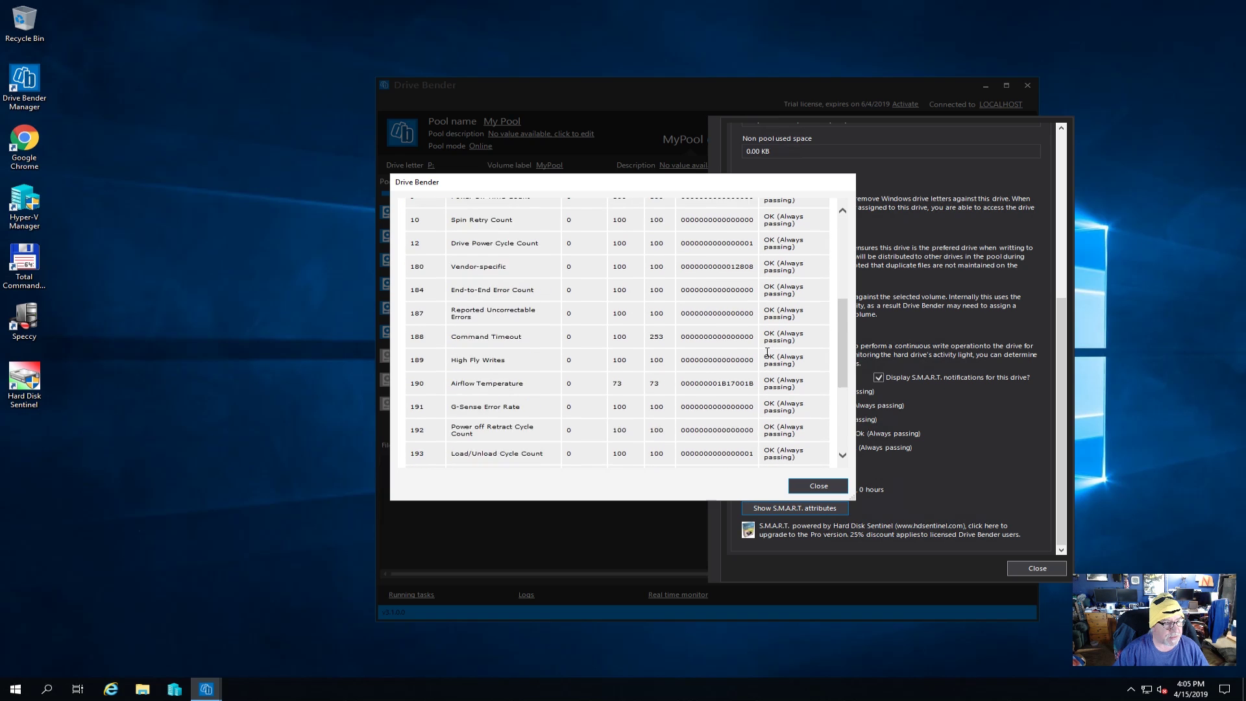
scroll(767, 352, down, 3)
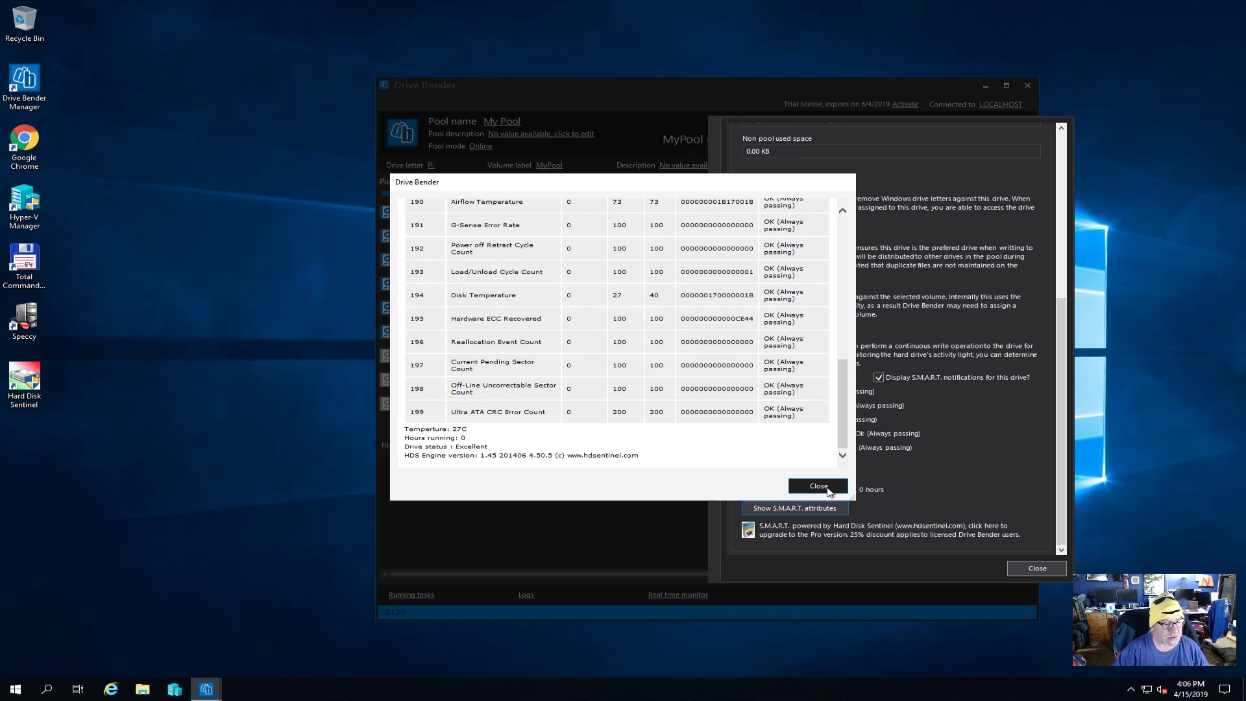
click(819, 487)
click(1038, 568)
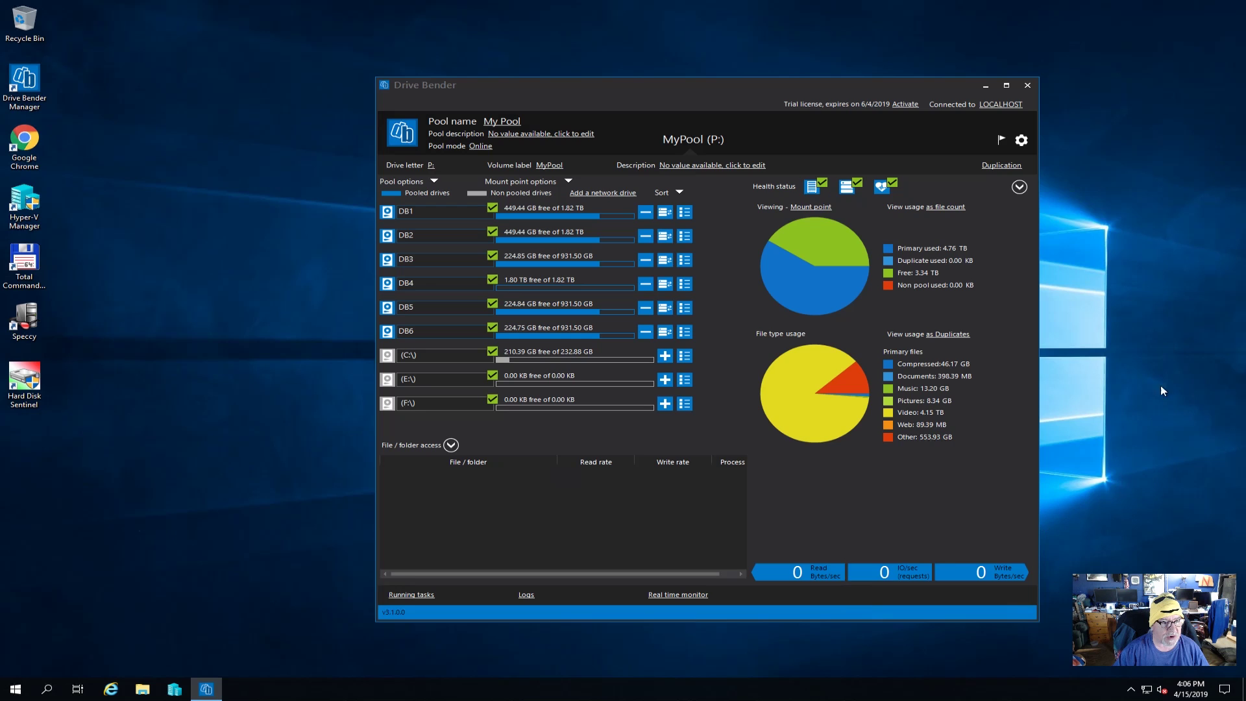
click(1023, 141)
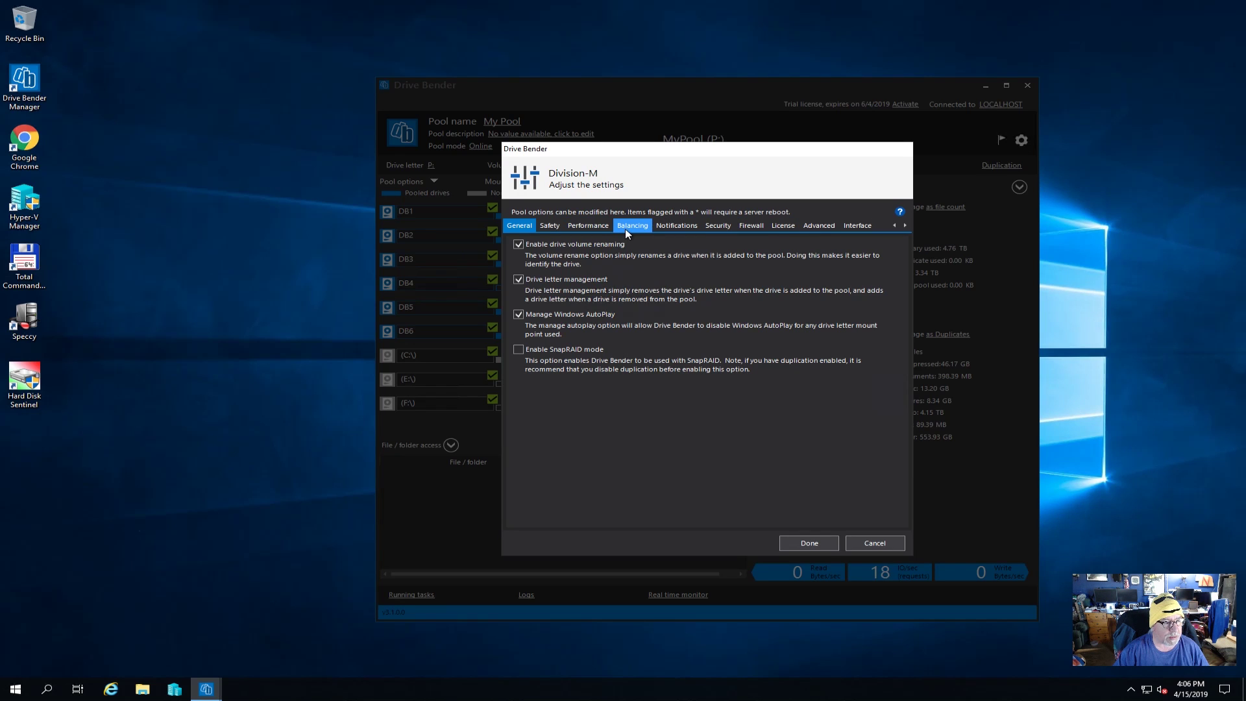
click(628, 227)
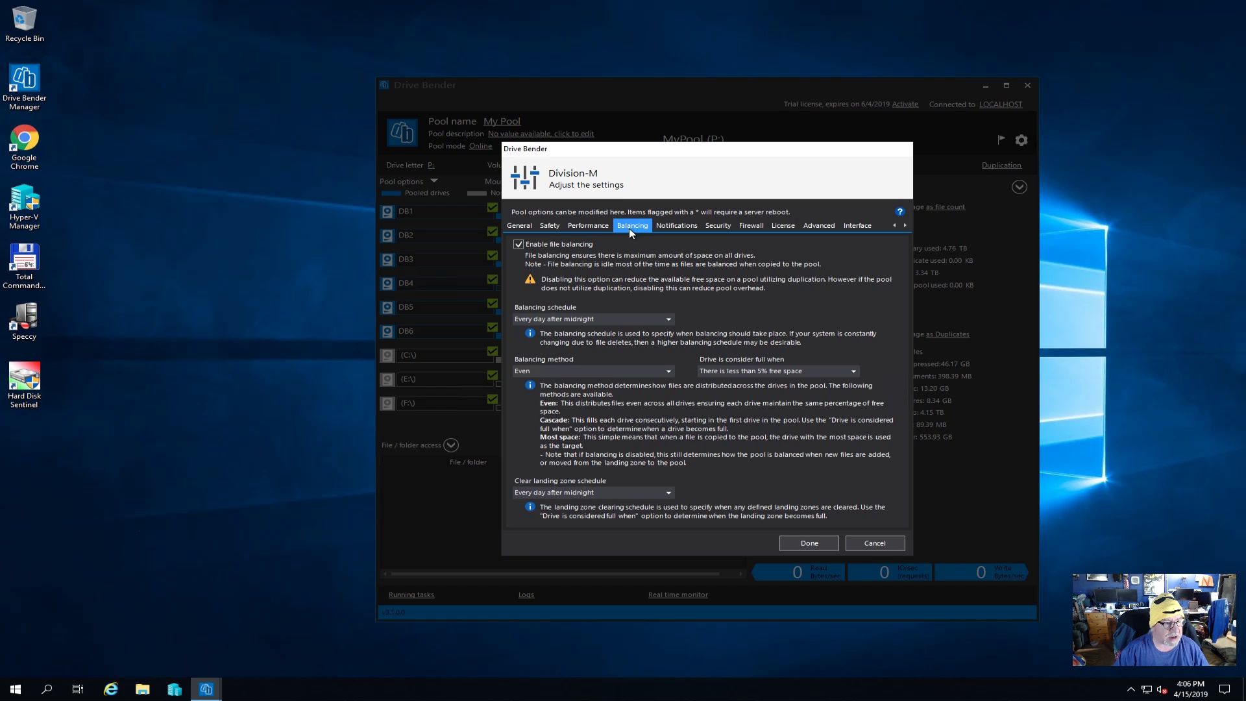
click(873, 542)
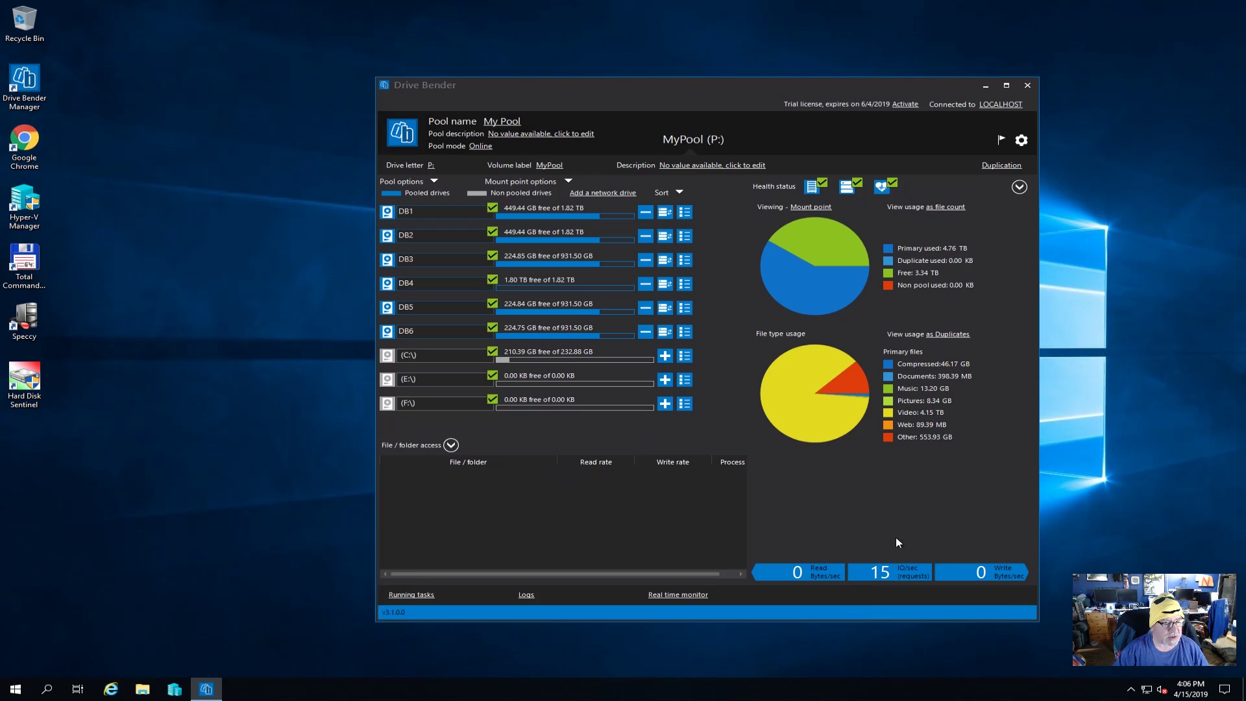
click(434, 183)
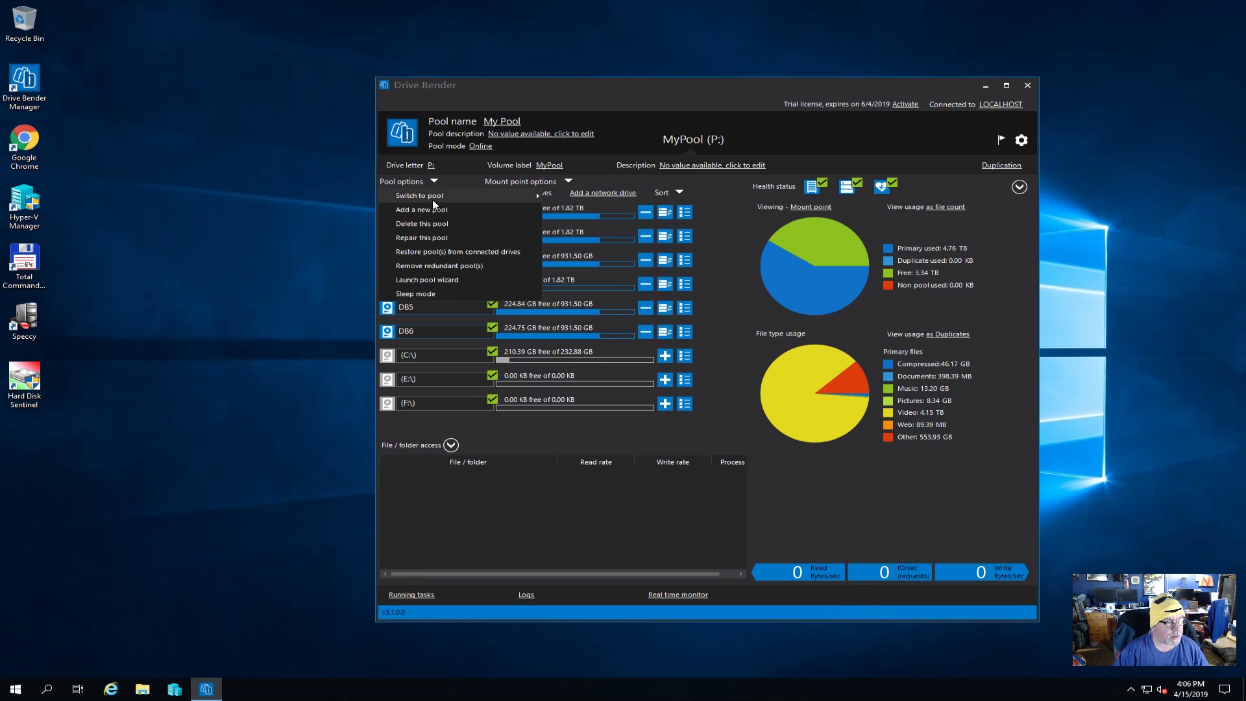
mouse_move(432, 197)
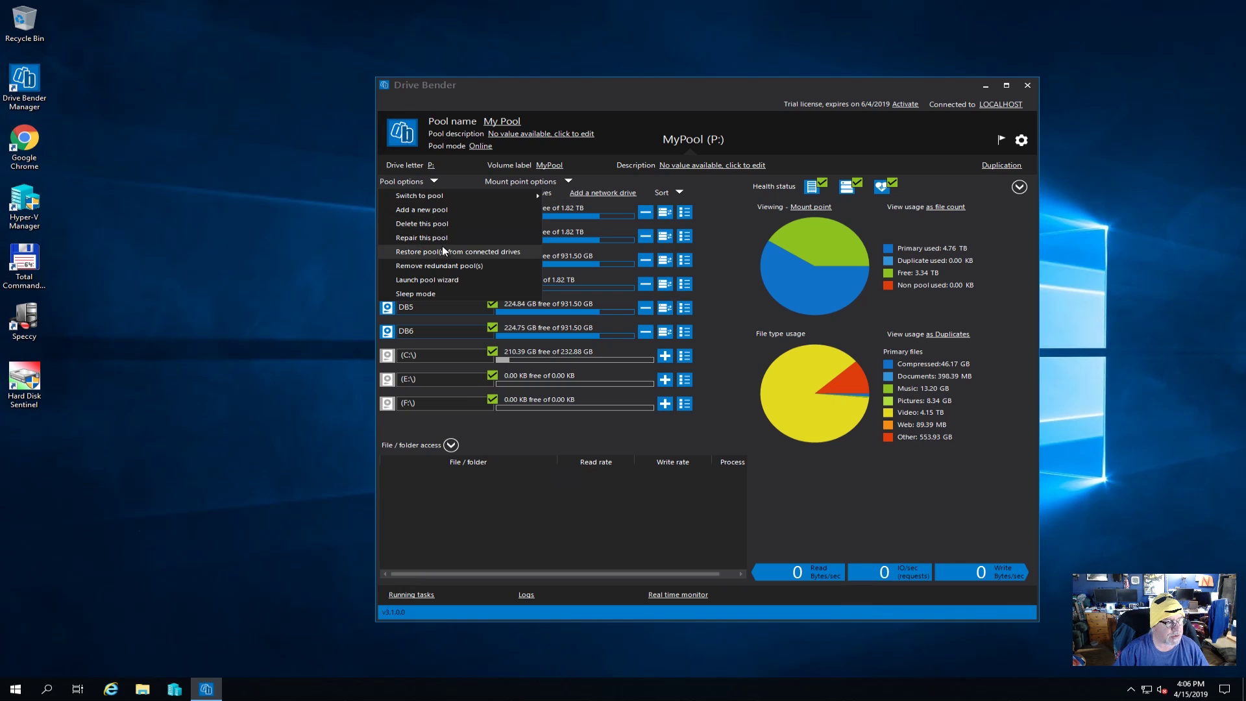
click(569, 182)
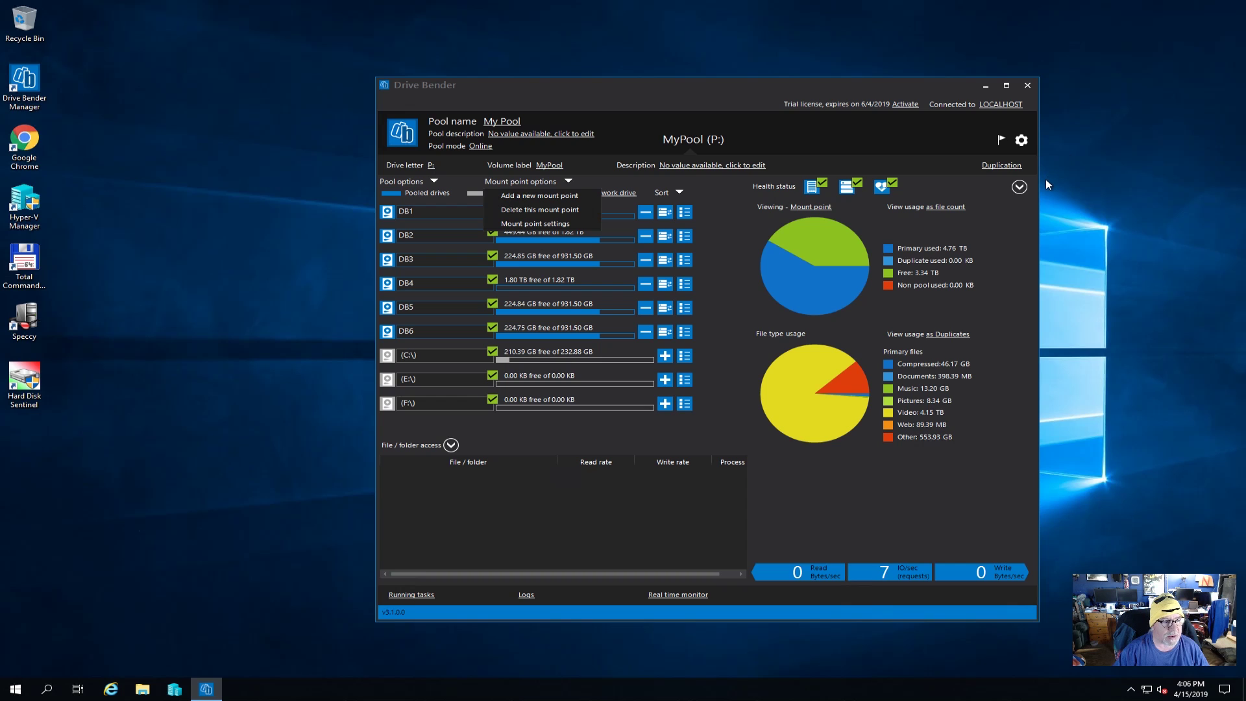
click(1021, 141)
click(641, 228)
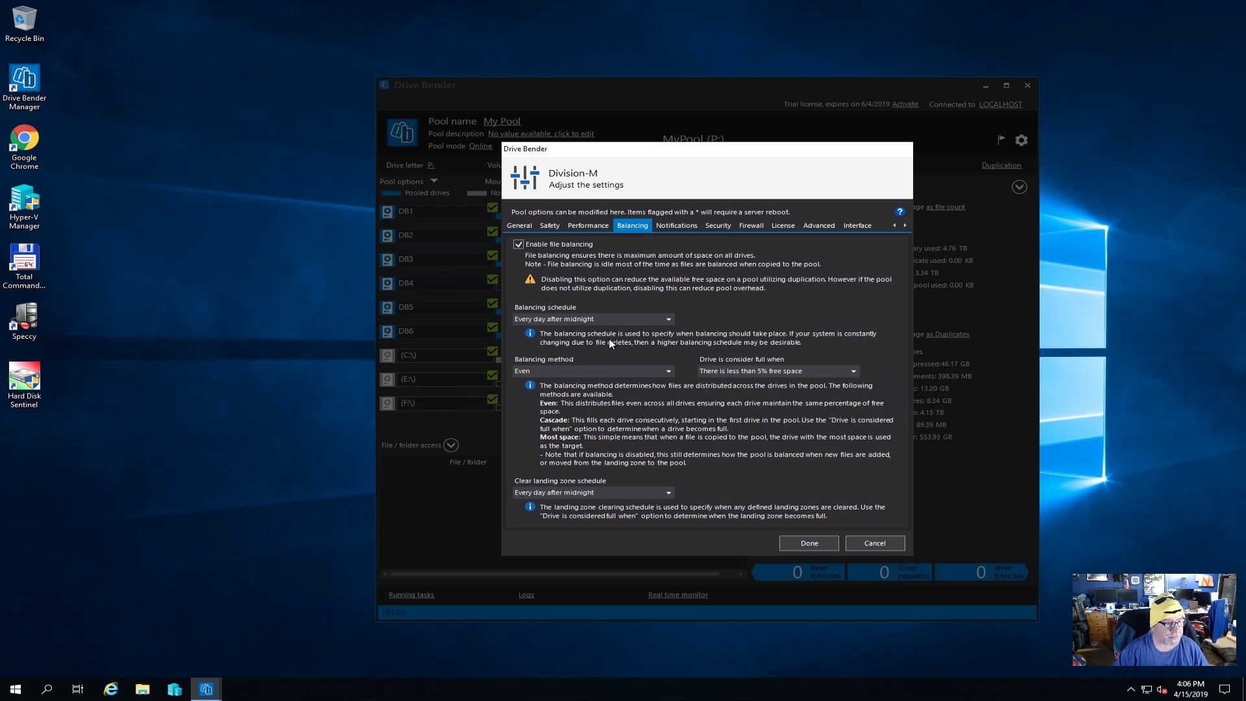
click(668, 319)
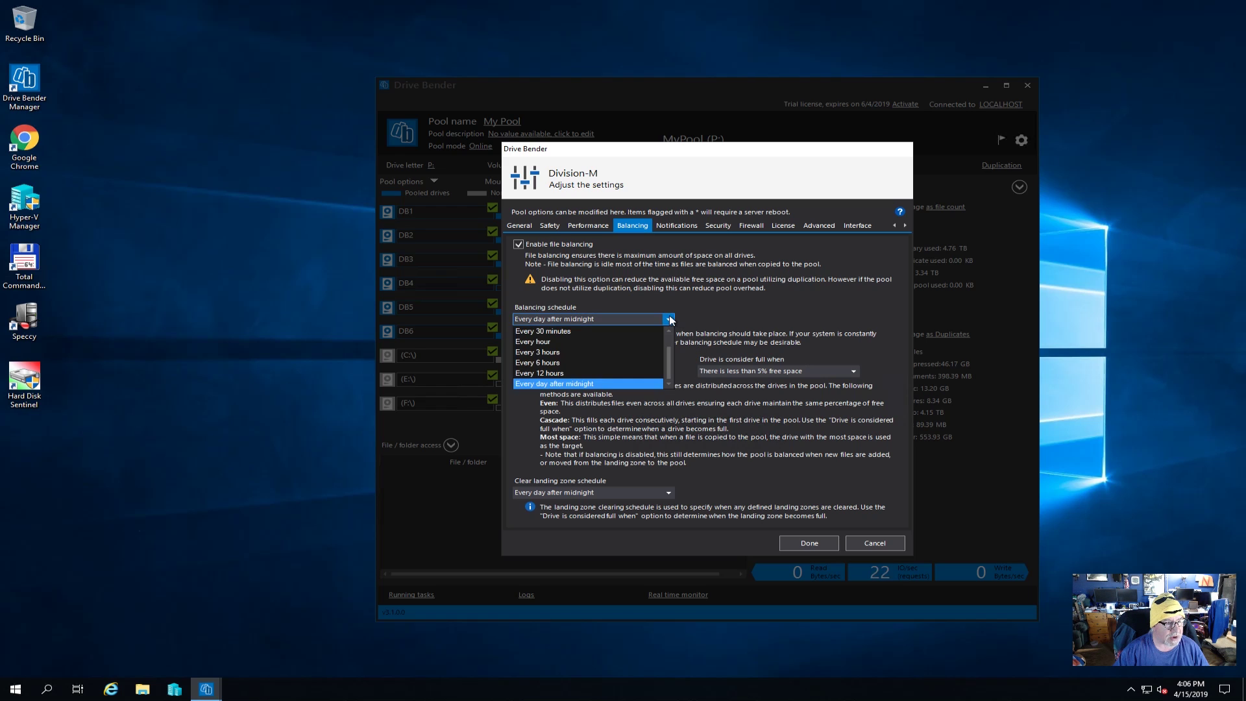
click(657, 320)
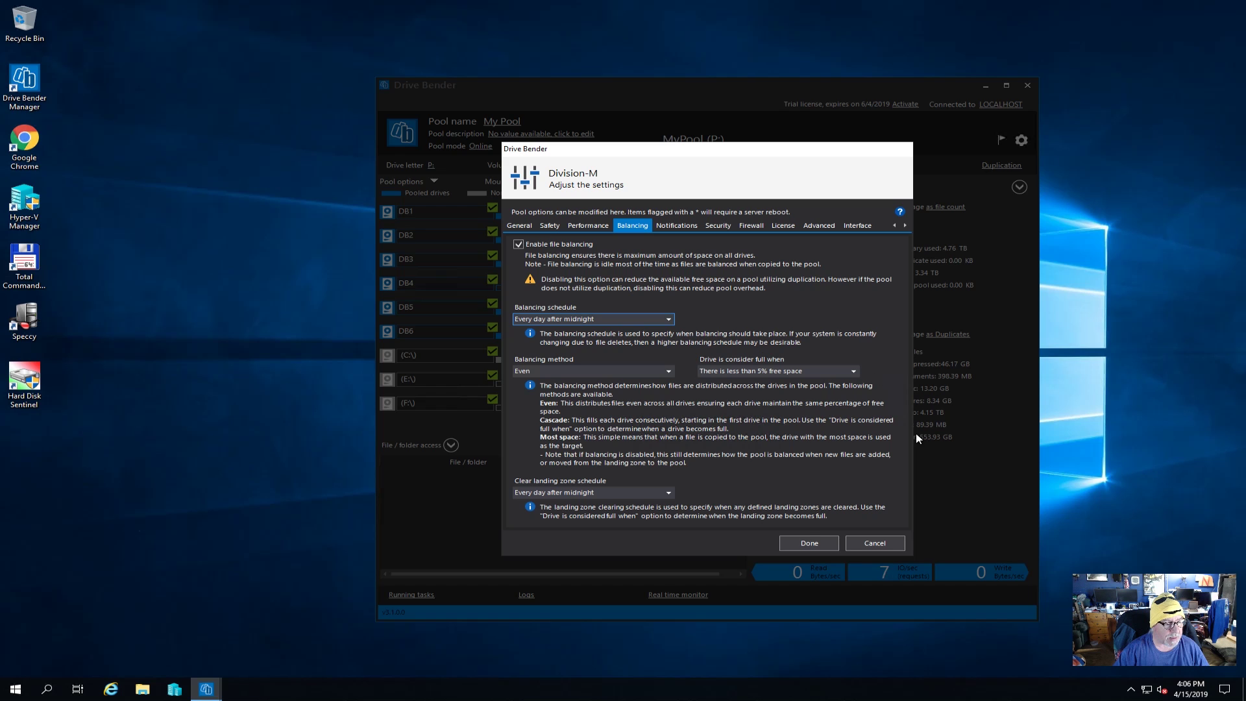
click(809, 544)
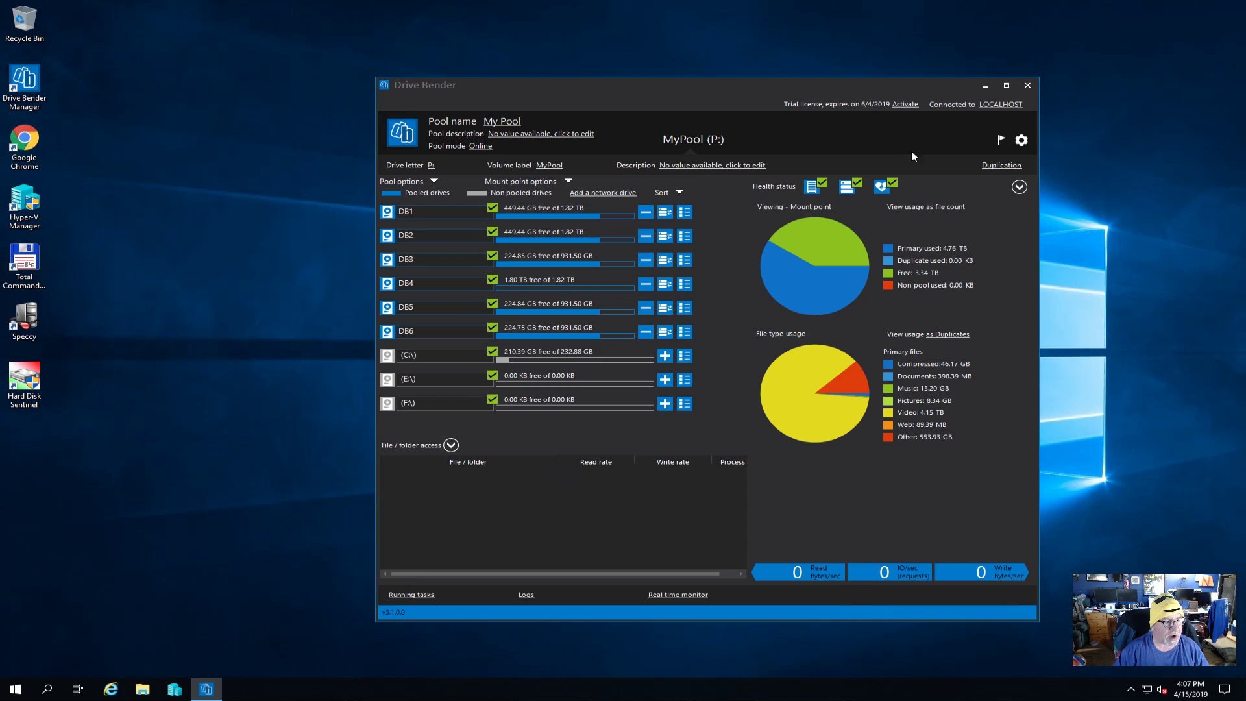
- Launch Total Commander with the u: [ujp] drive on the left and MyPool archives on the right
drag(713, 90, 892, 76)
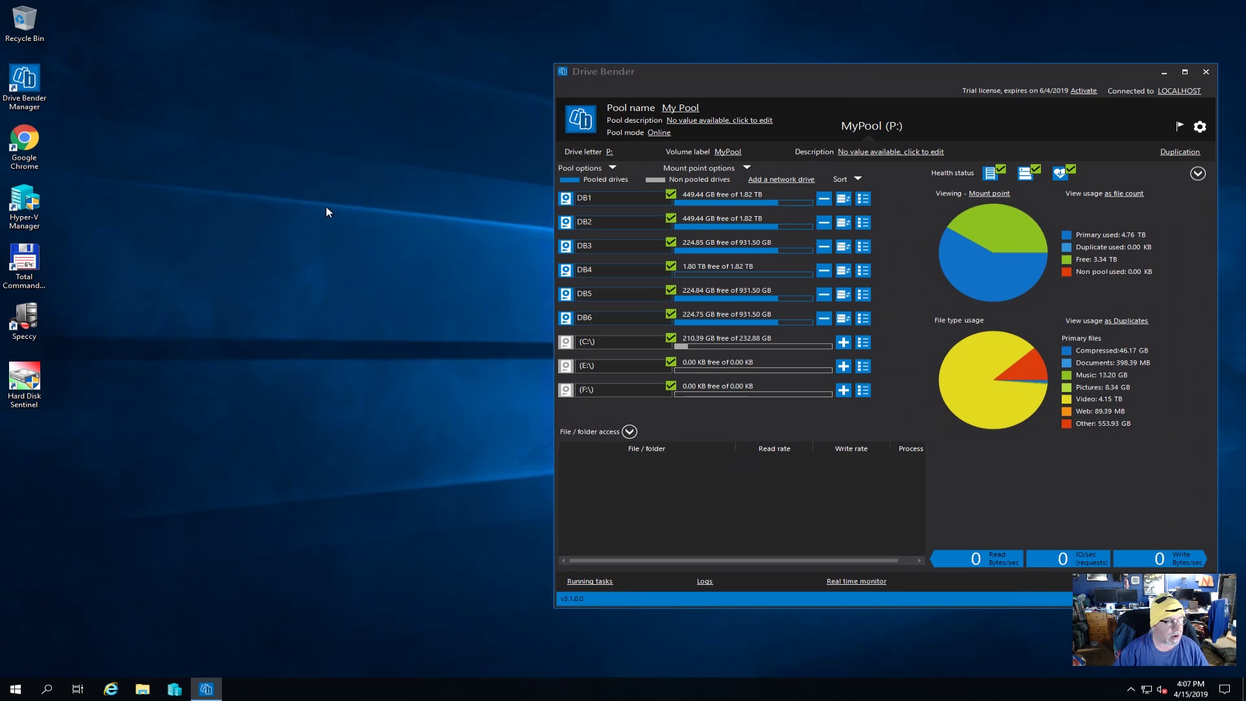
click(22, 254)
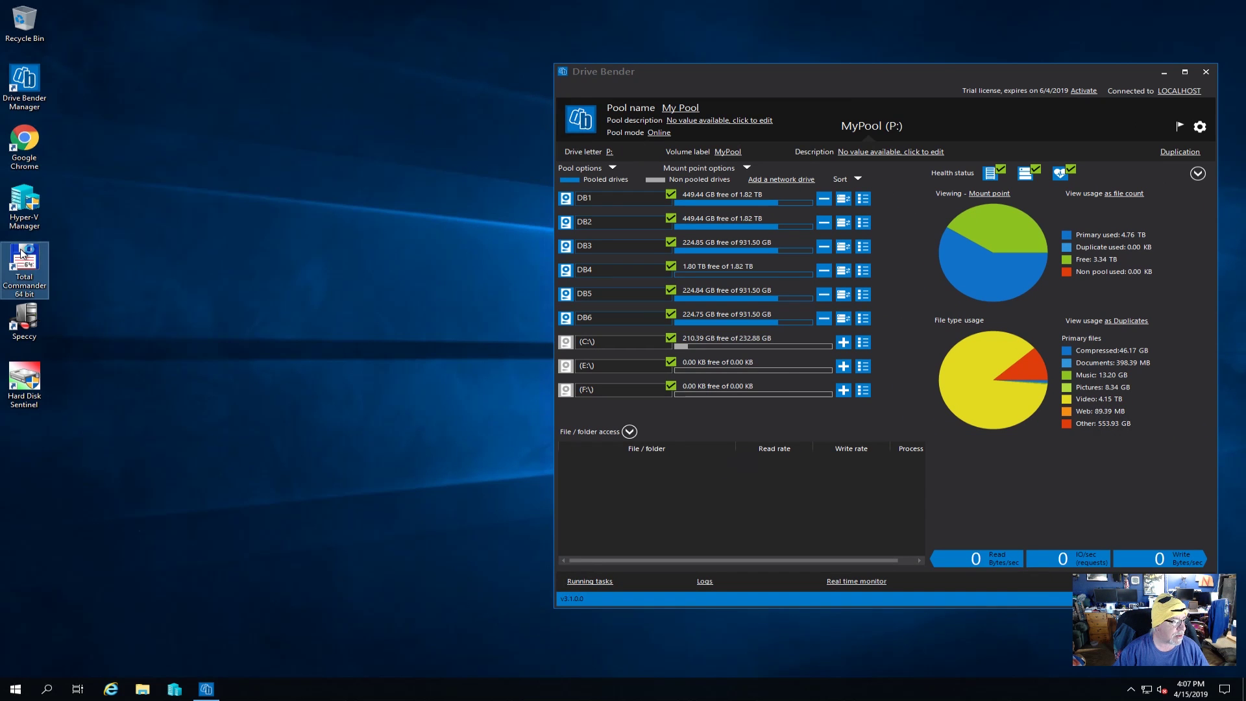
double_click(22, 254)
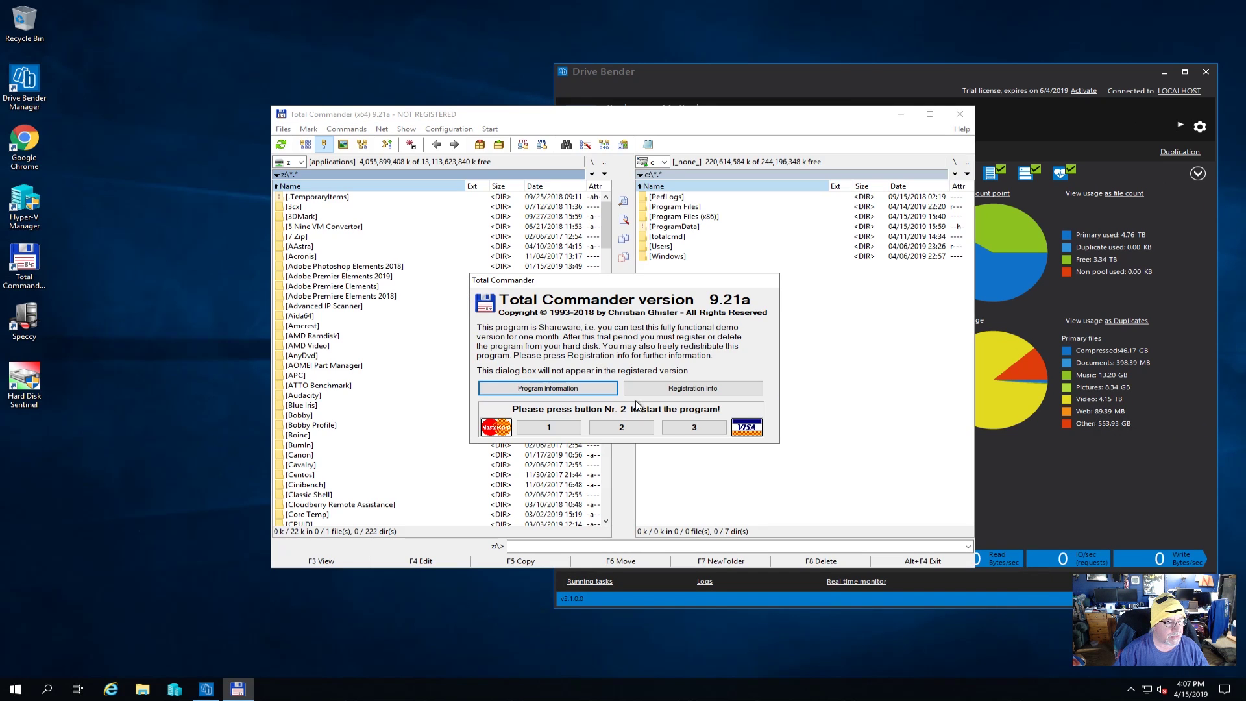
click(628, 425)
click(301, 162)
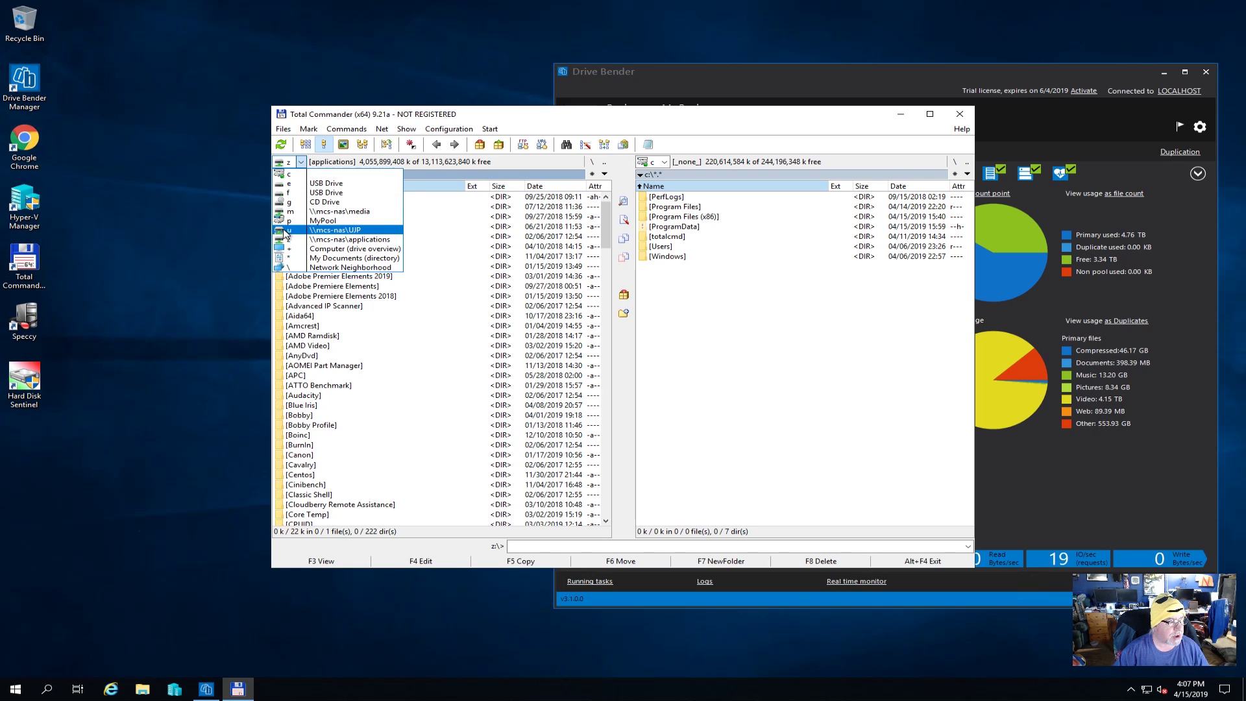
click(334, 229)
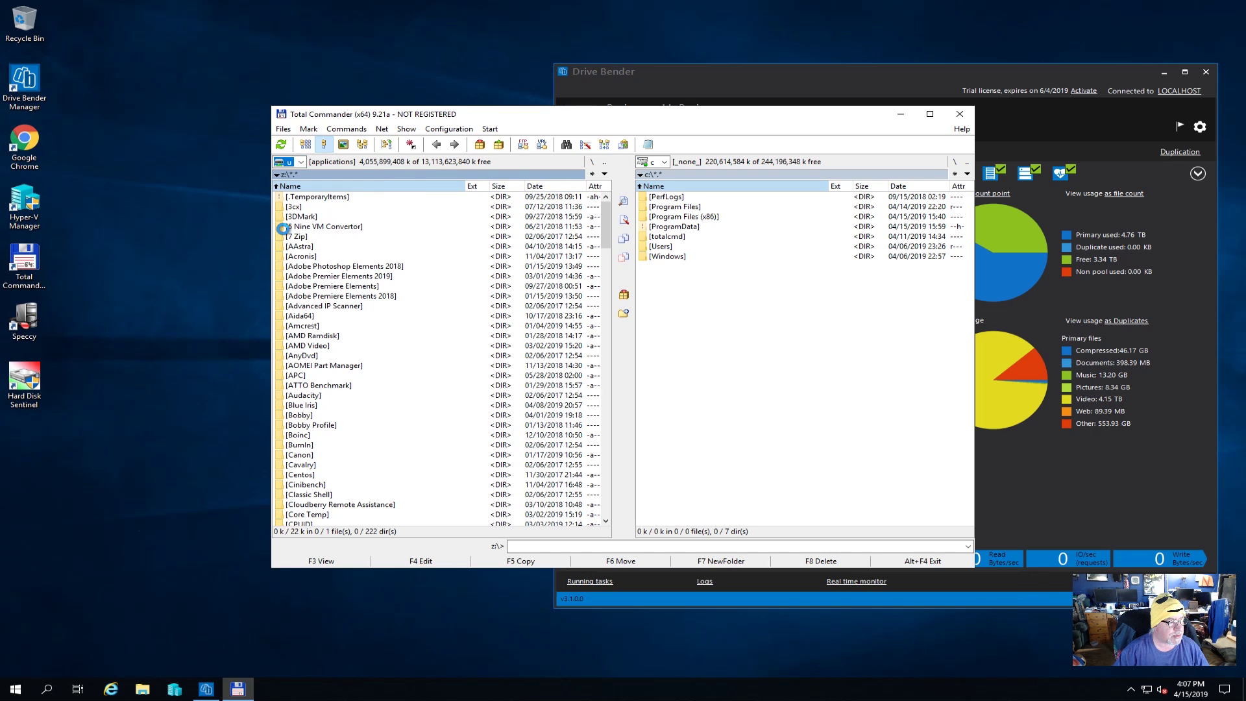
click(663, 161)
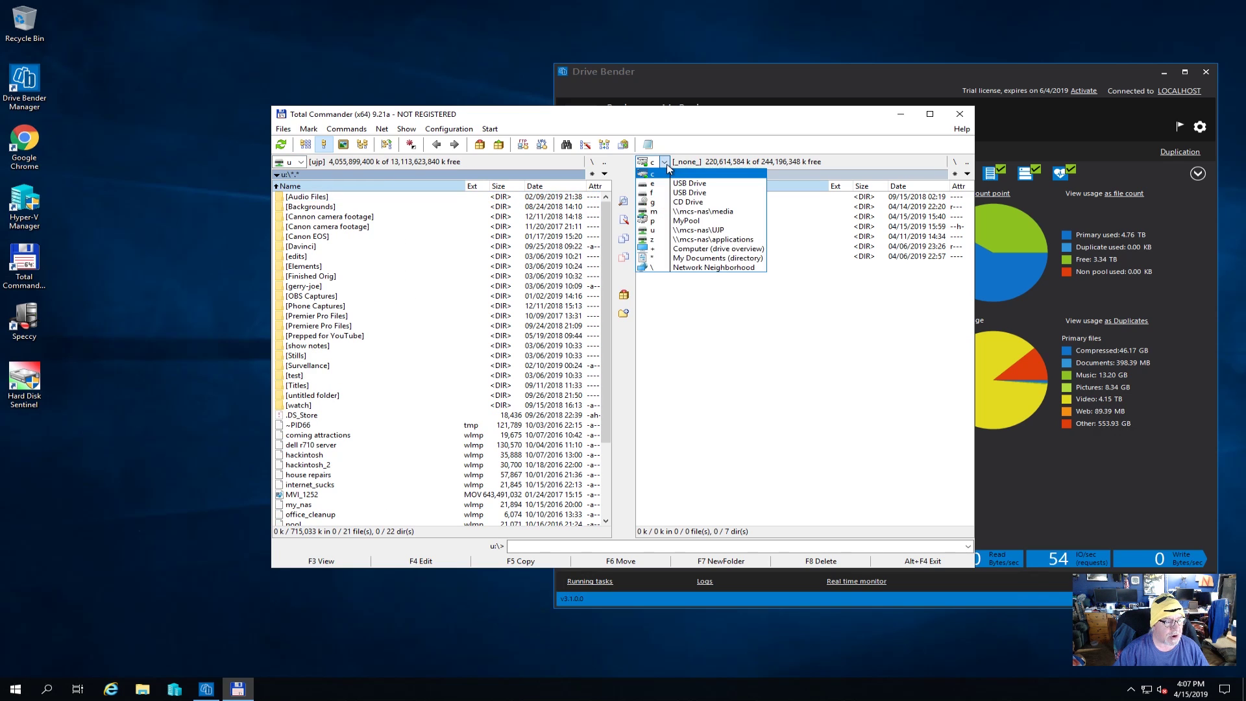
click(664, 221)
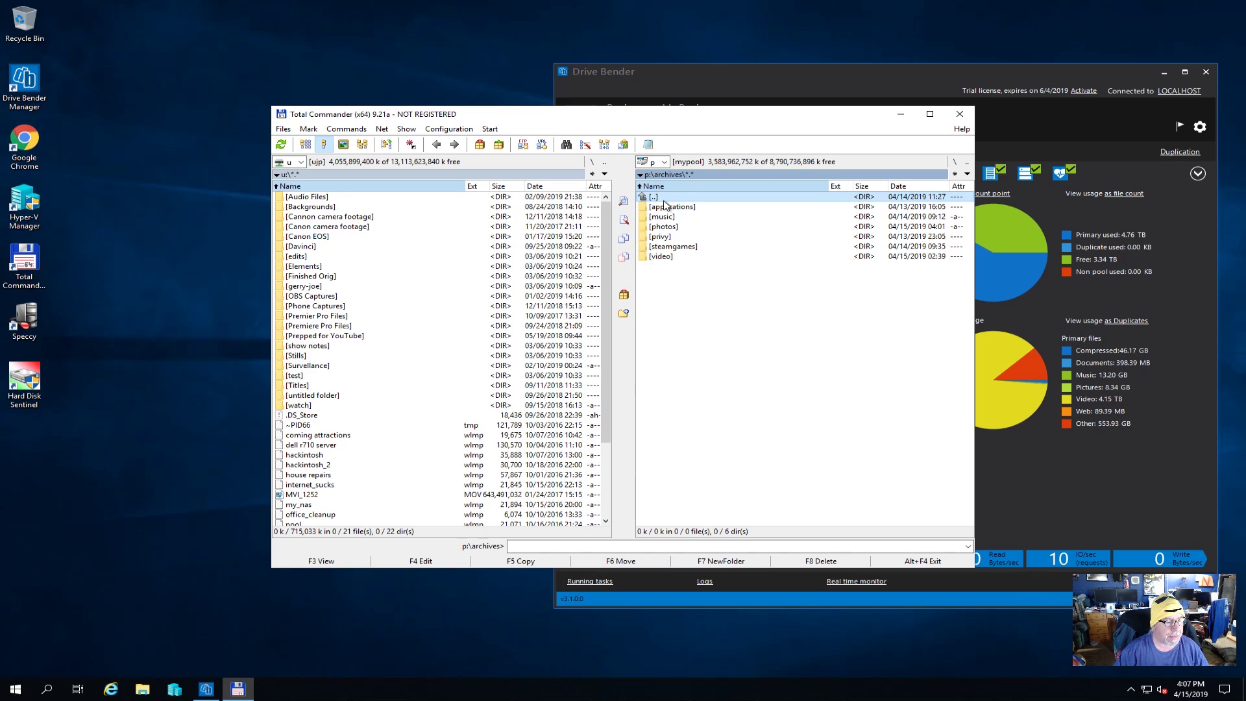
- Create a new folder named 'ujp' in the pool archives and open it
click(758, 561)
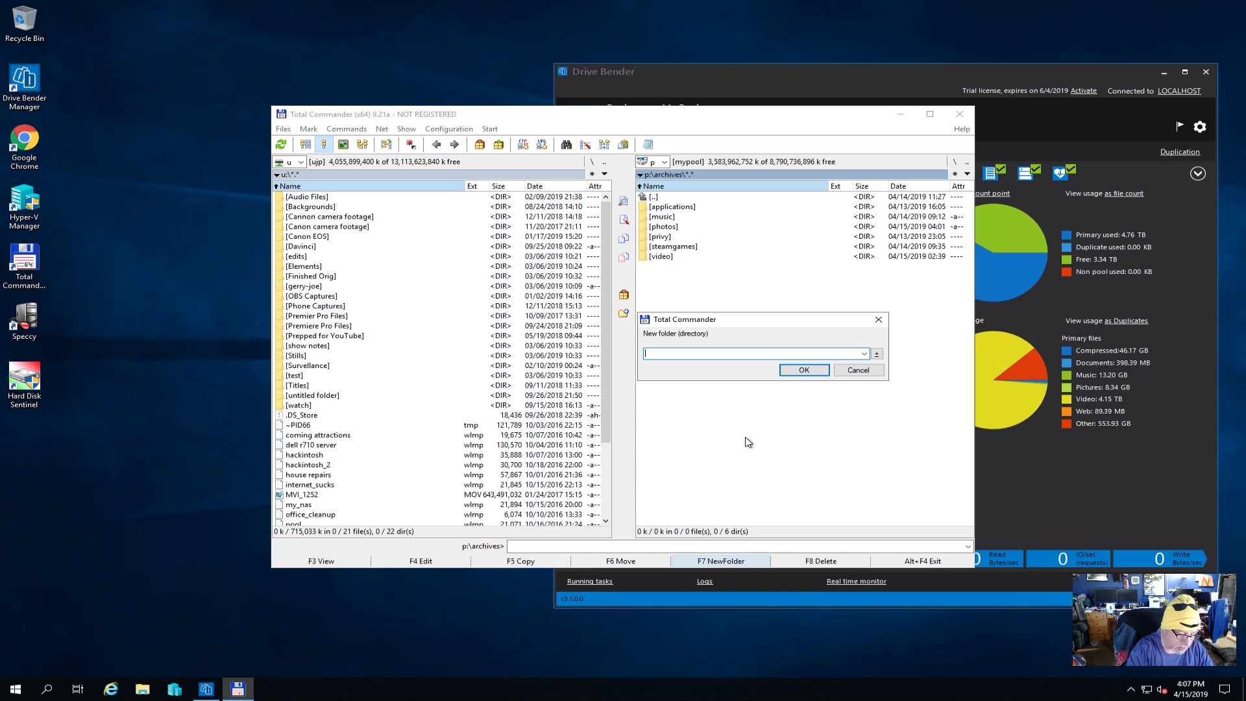
text(ujp)
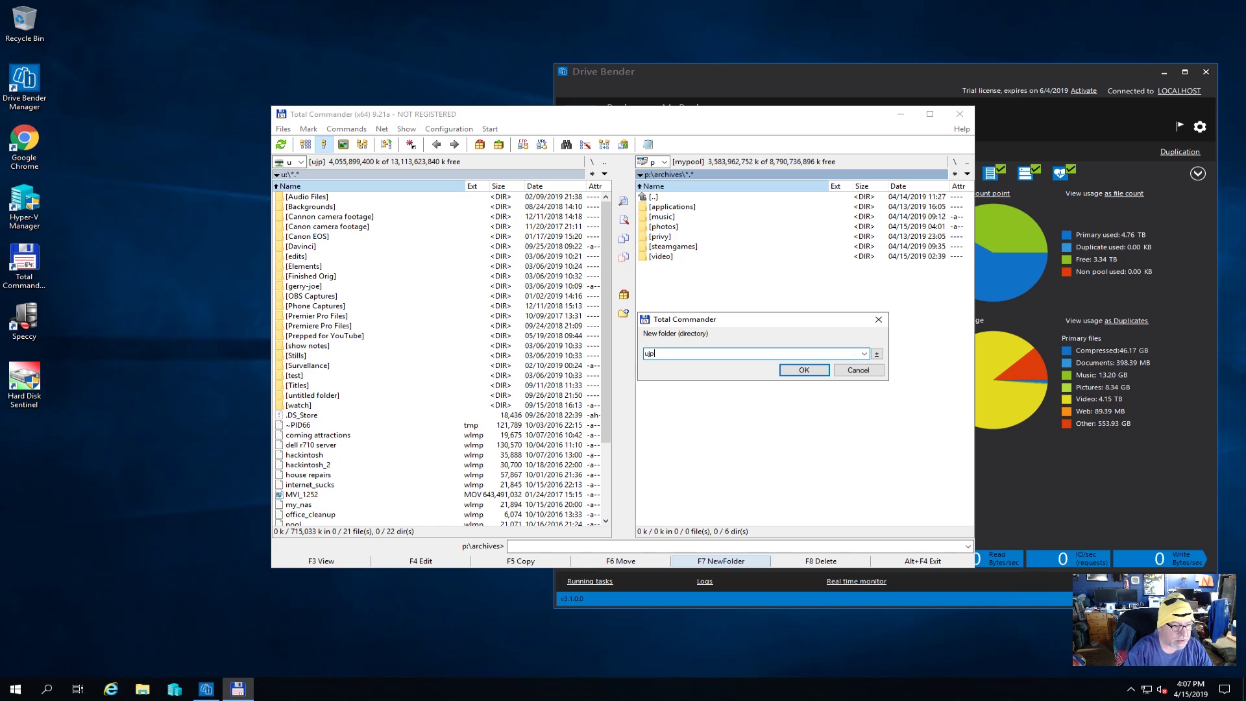
click(821, 371)
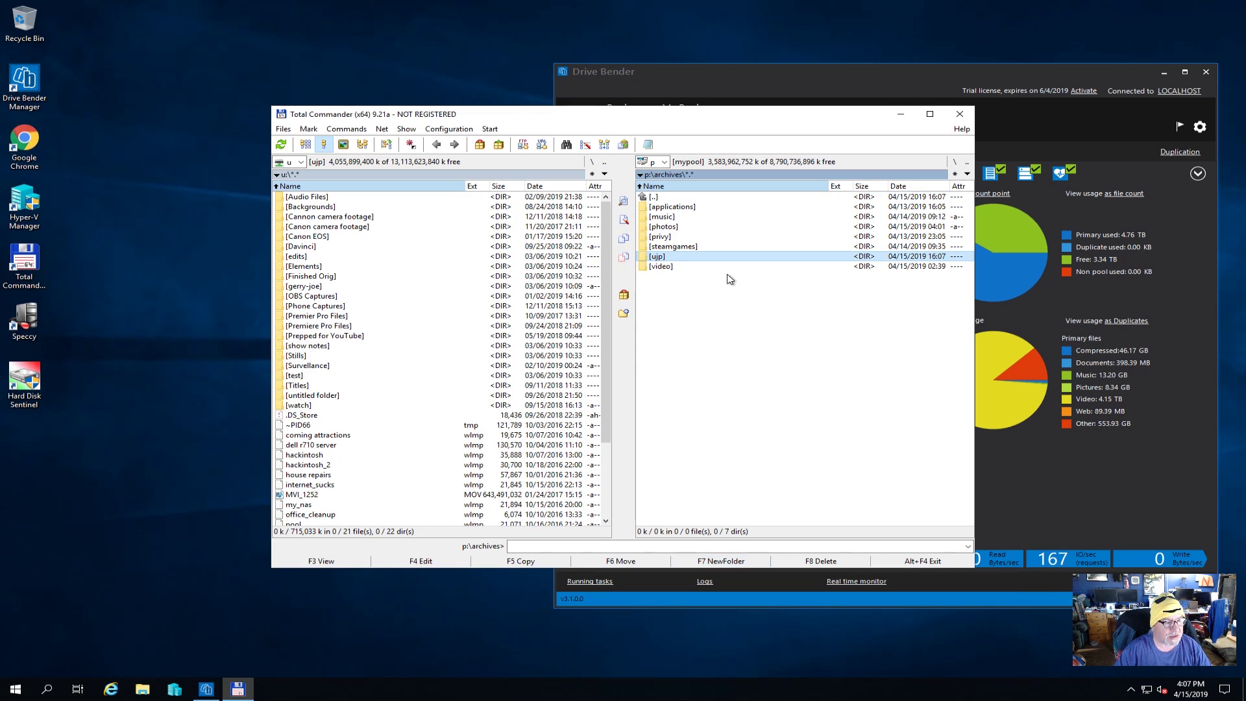
double_click(657, 257)
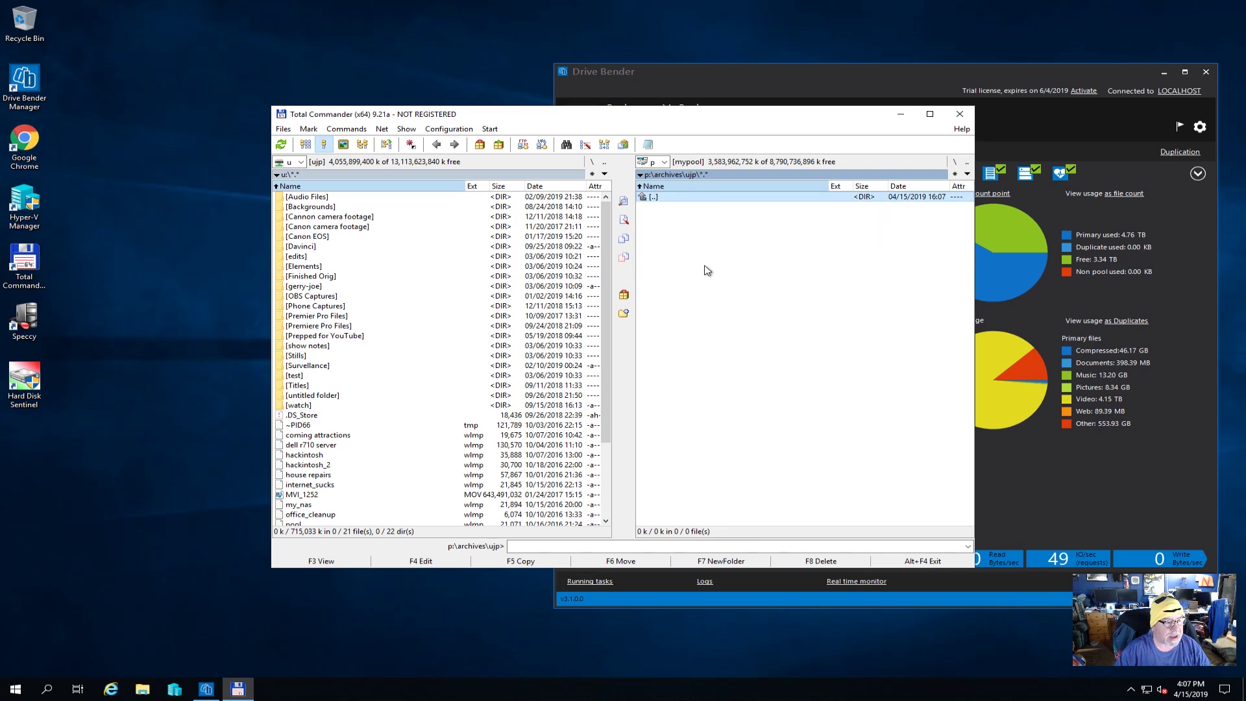
- Select all items on u: and drag them into the ujp folder to copy
click(307, 198)
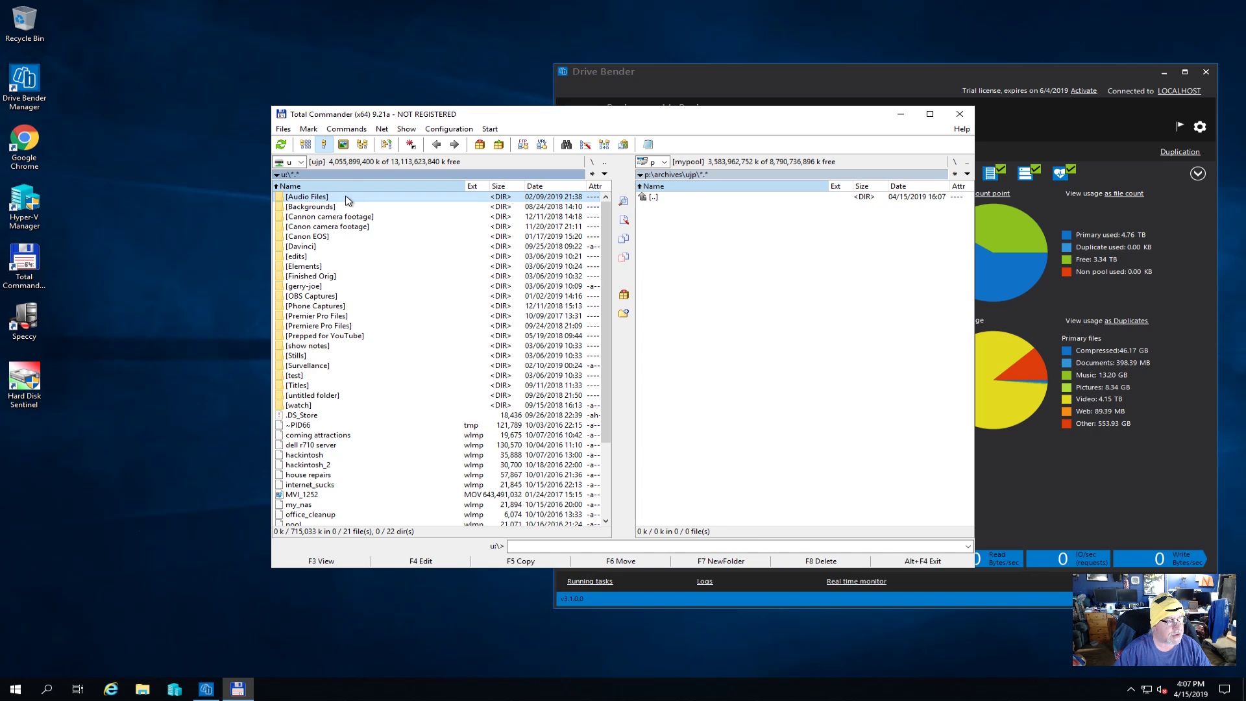
click(308, 129)
click(317, 165)
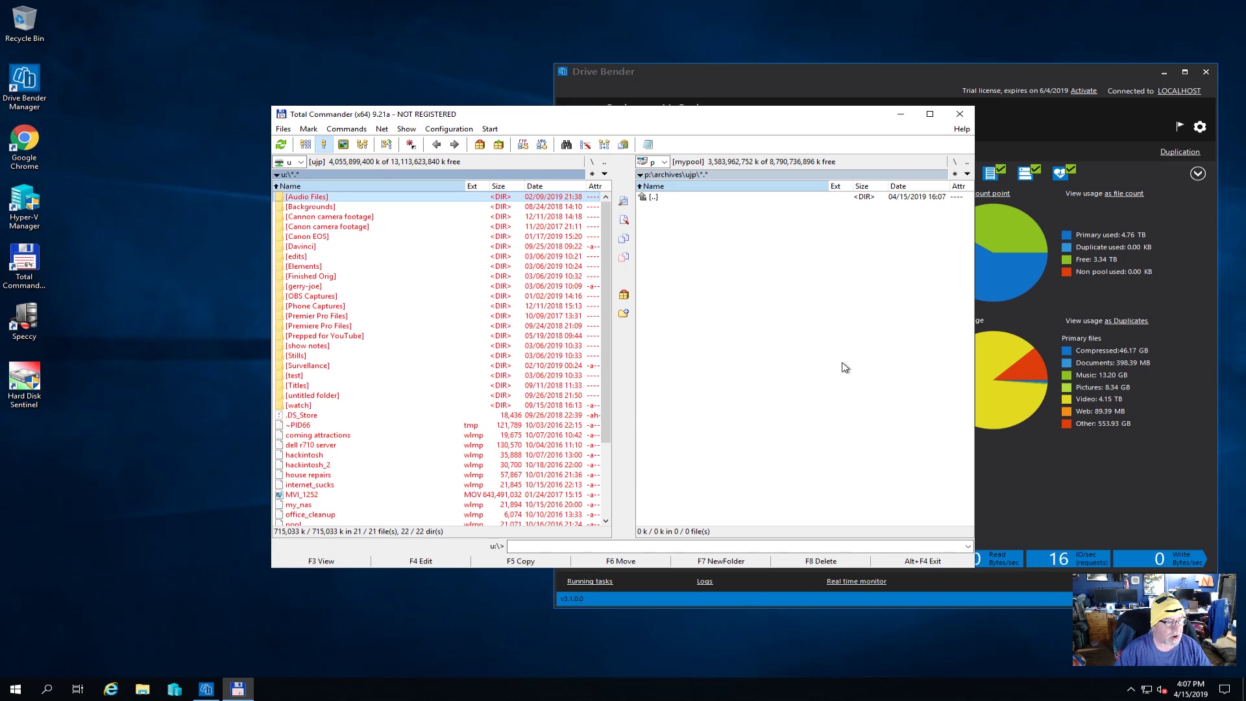
drag(310, 278, 728, 334)
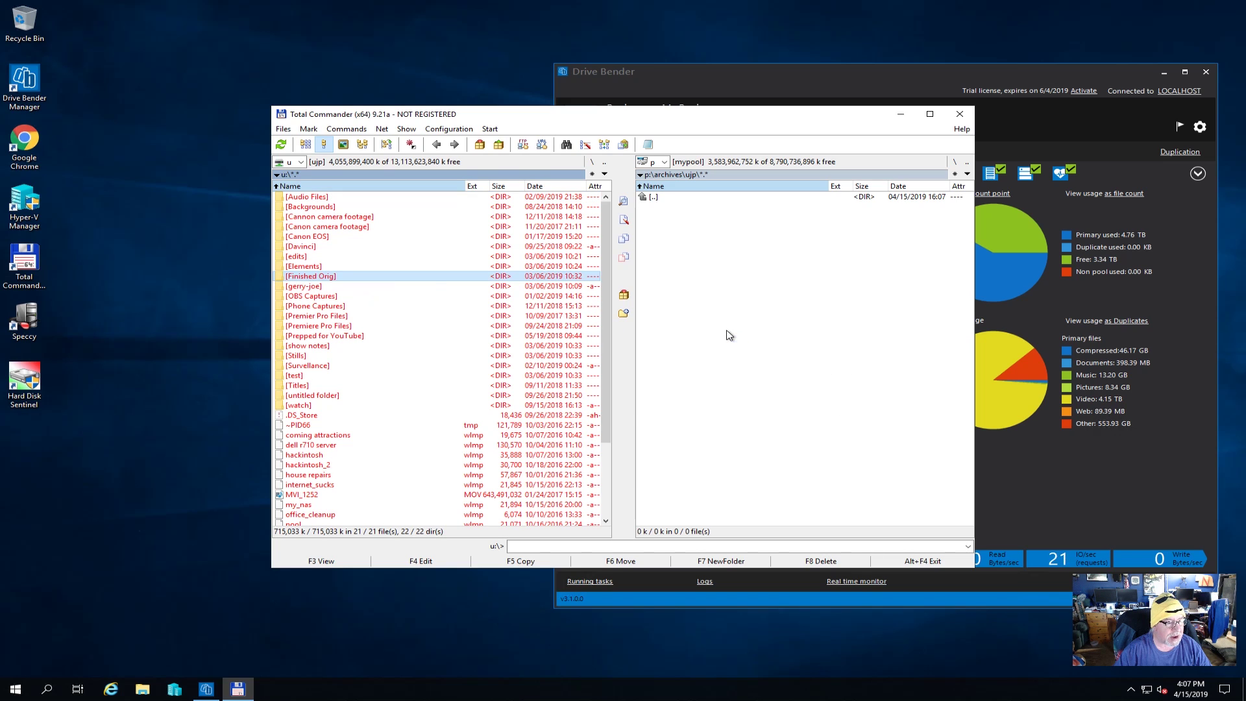
click(485, 378)
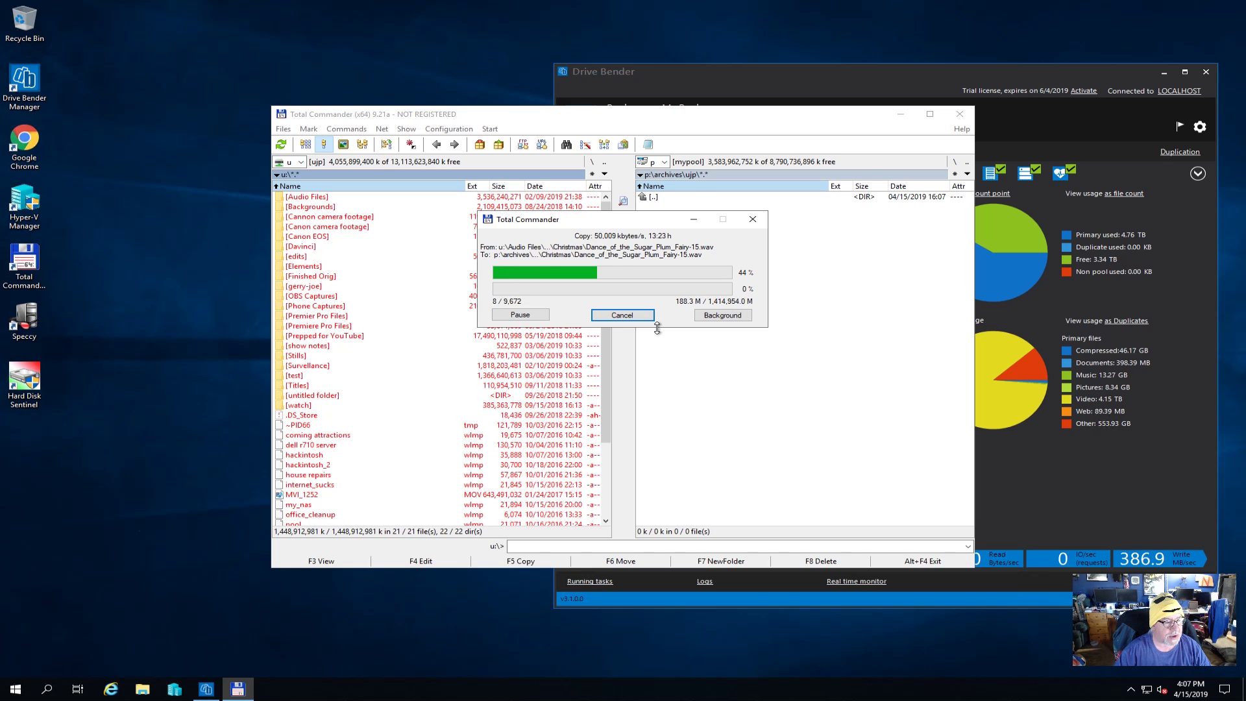
- Run the copy in the background and position its progress window beside the Drive Bender pool view
click(722, 314)
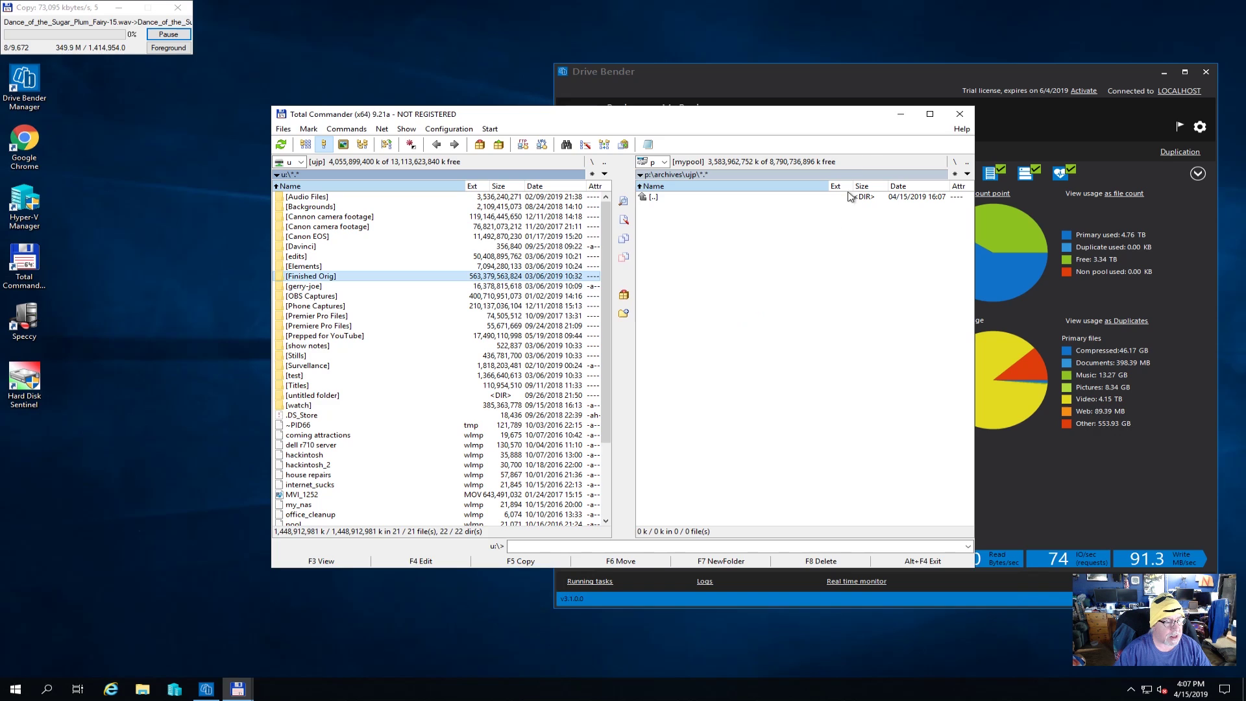
click(900, 114)
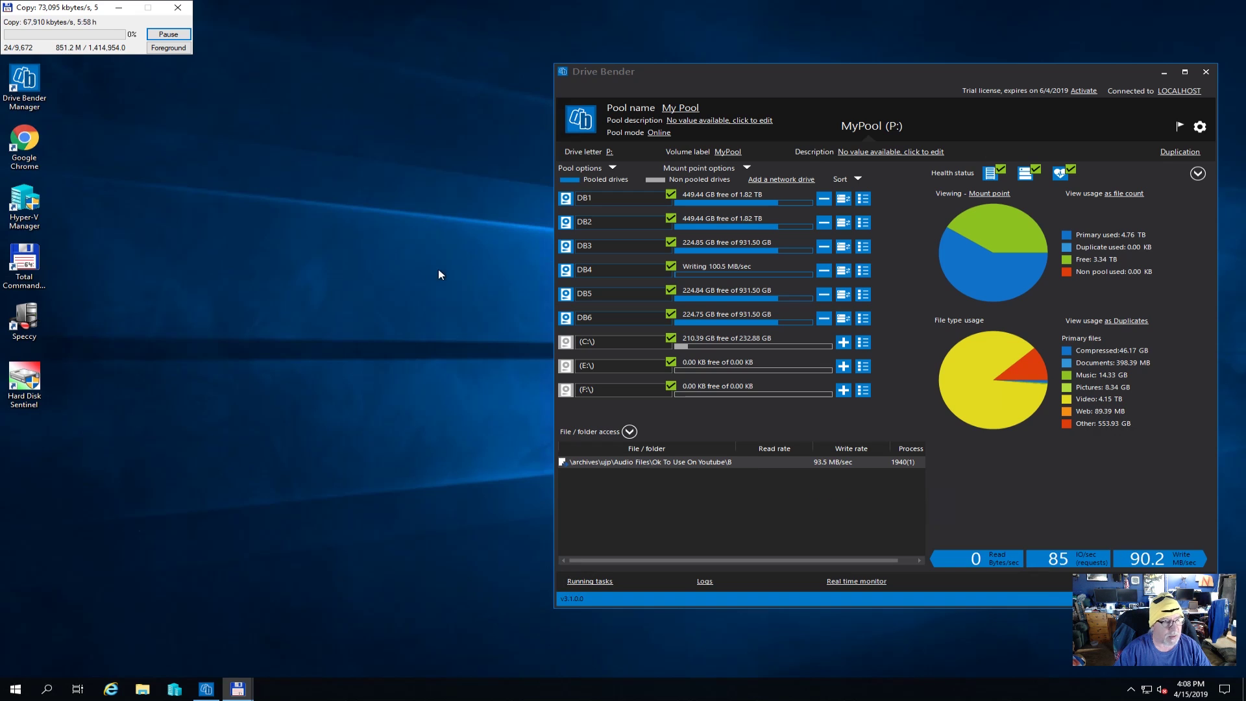
drag(74, 7, 245, 40)
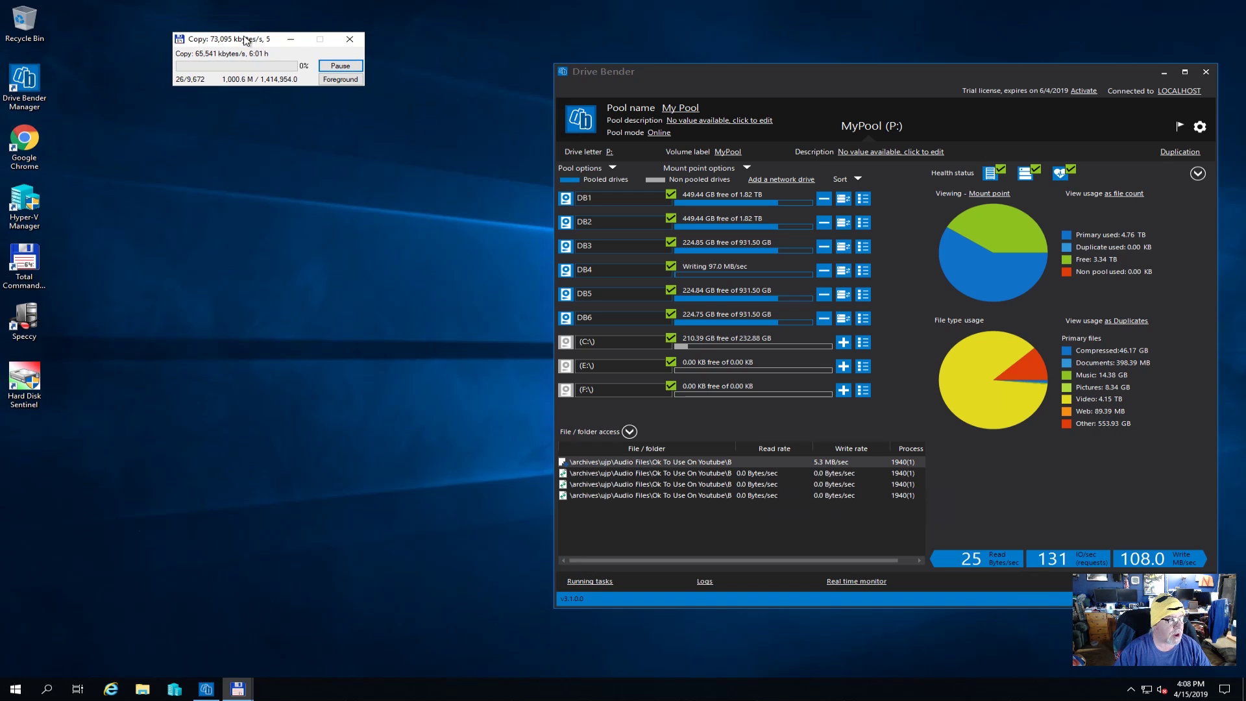